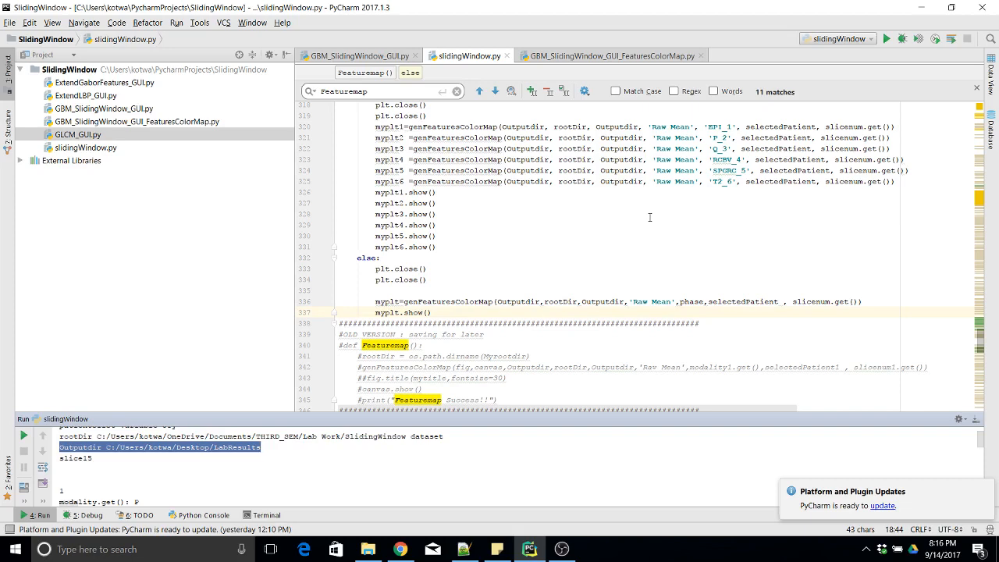
Run the slidingWindow script and set the input file directory to JTyFSL_slices_only in the SlidingWindow dataset folder.
{"action": "left_click", "coordinate": [887, 40]}
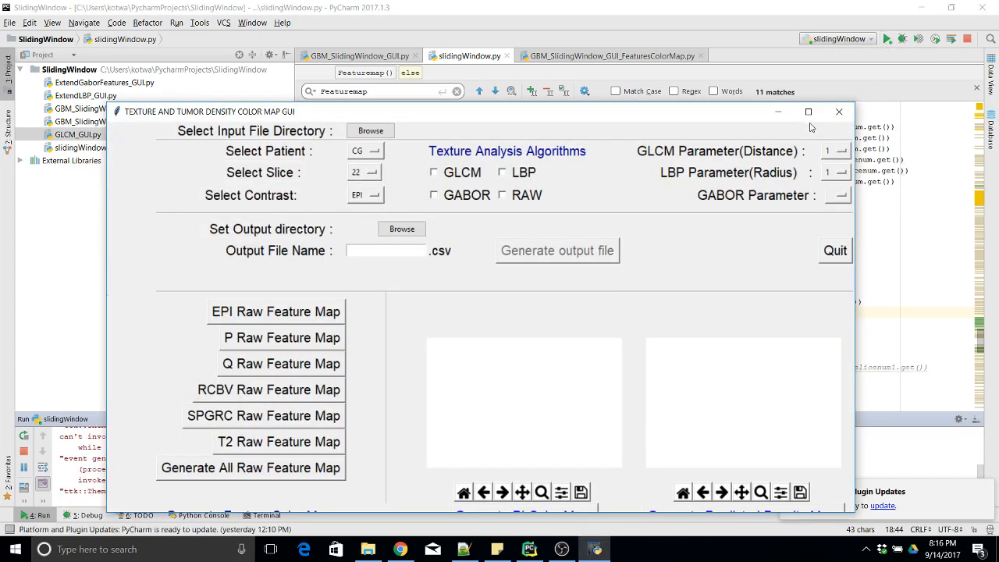
{"action": "left_click", "coordinate": [810, 114]}
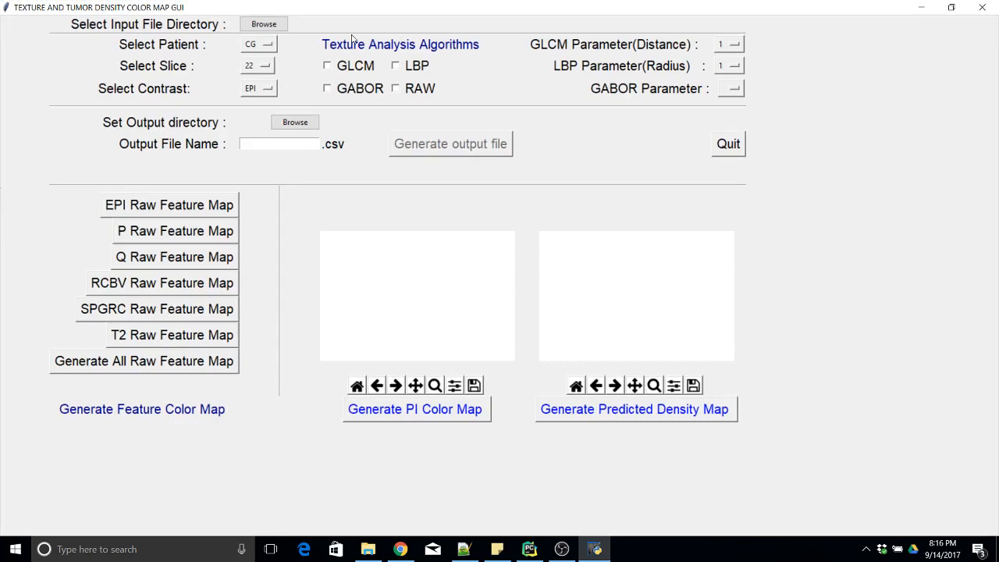
{"action": "left_click", "coordinate": [266, 23]}
{"action": "left_click_drag", "start_coordinate": [268, 27], "coordinate": [493, 63]}
{"action": "scroll", "coordinate": [316, 187], "scroll_direction": "up", "scroll_amount": 4}
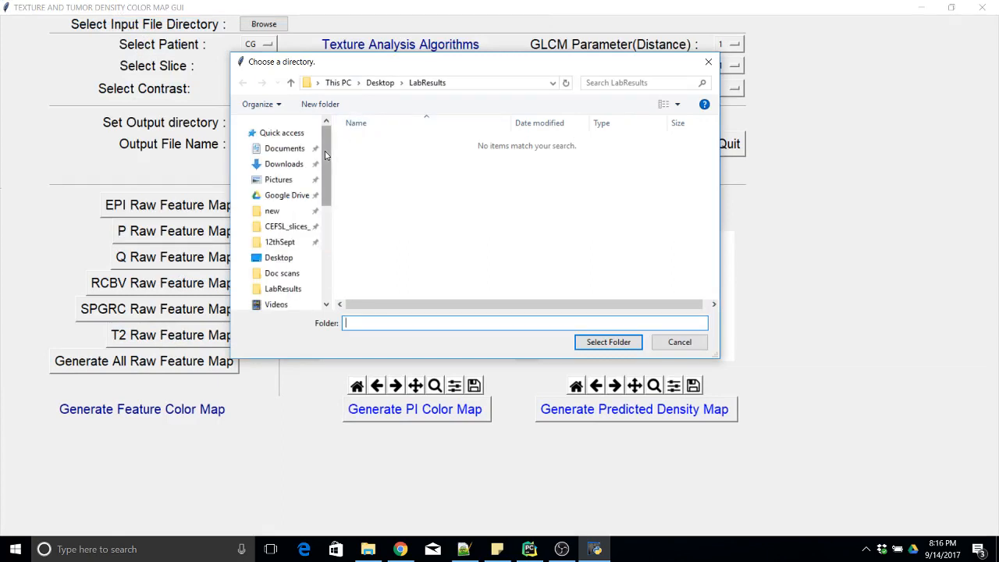
{"action": "left_click", "coordinate": [286, 234]}
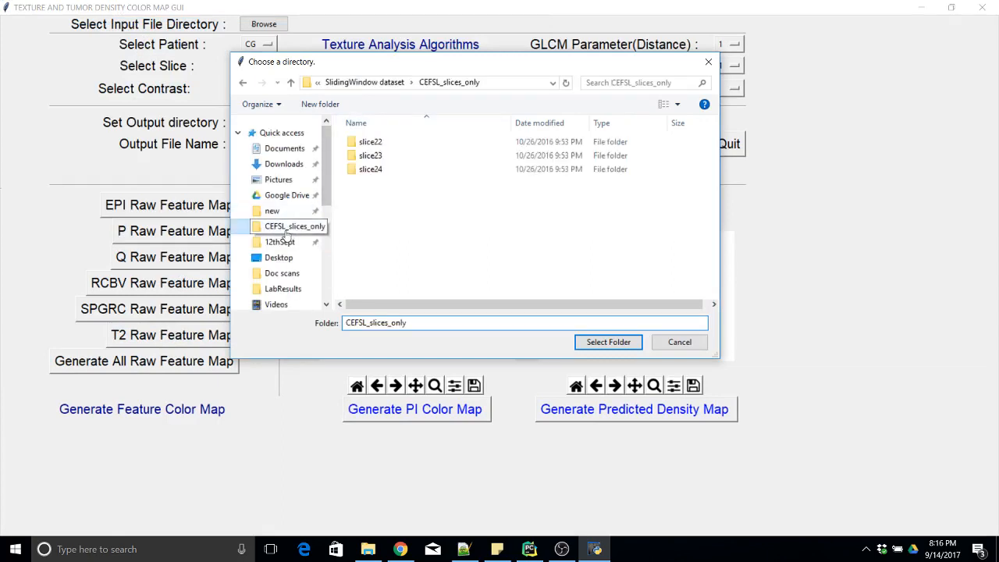
{"action": "left_click", "coordinate": [377, 83]}
{"action": "left_click", "coordinate": [401, 158]}
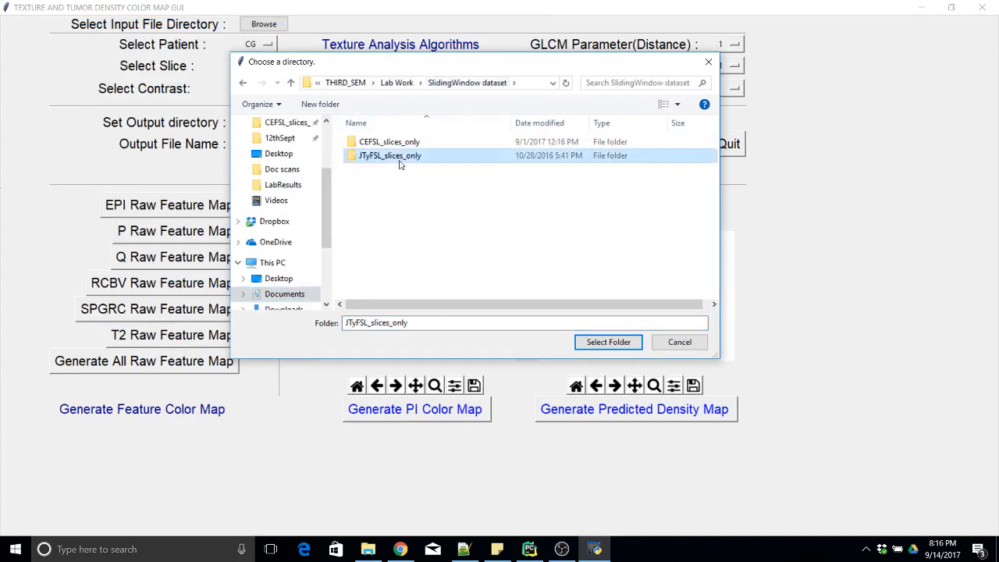
{"action": "left_click", "coordinate": [607, 342]}
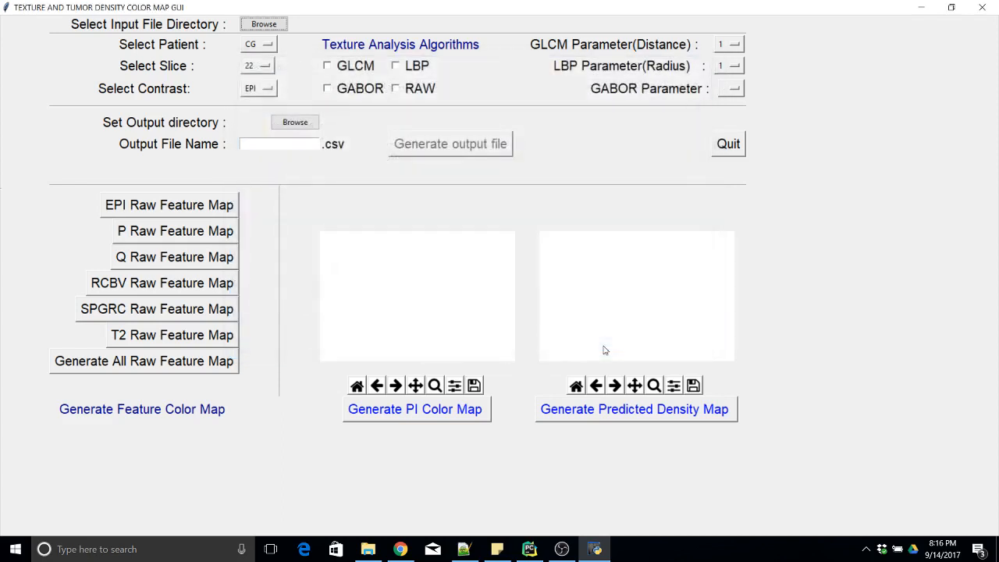
Select patient JTy, slice 15 and contrast EPI, and enable the RAW texture analysis algorithm.
{"action": "left_click", "coordinate": [267, 45]}
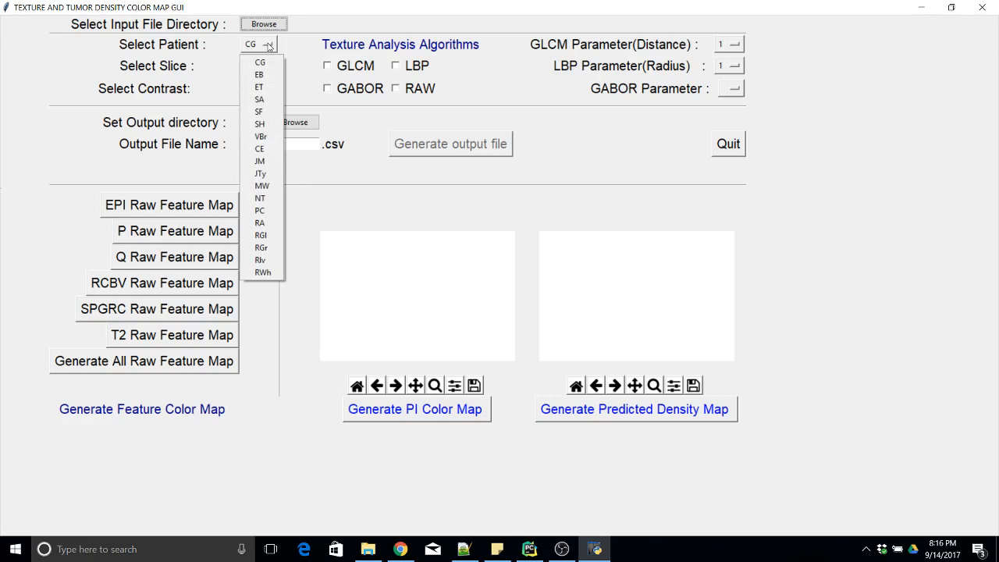
{"action": "left_click", "coordinate": [266, 177]}
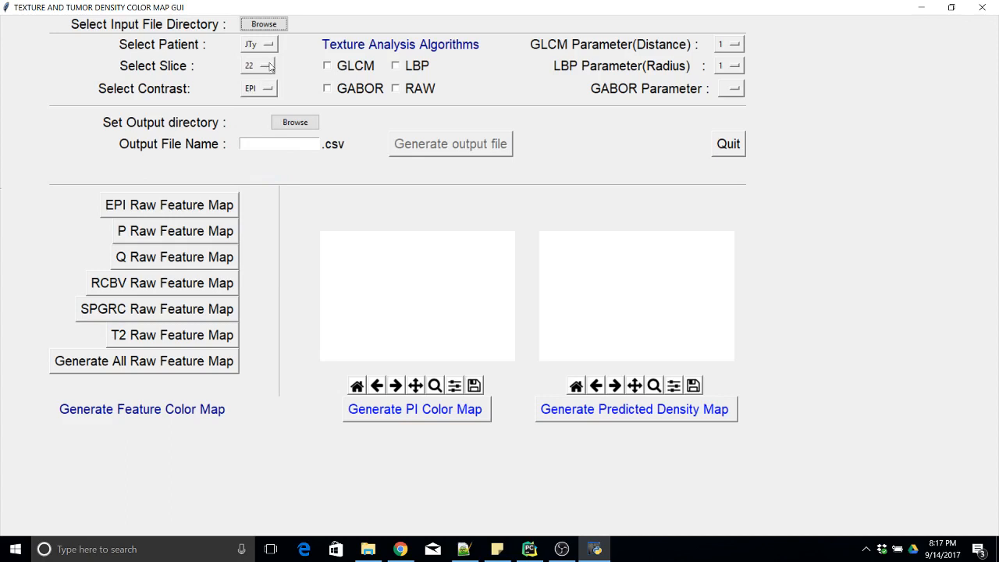
{"action": "left_click", "coordinate": [269, 68]}
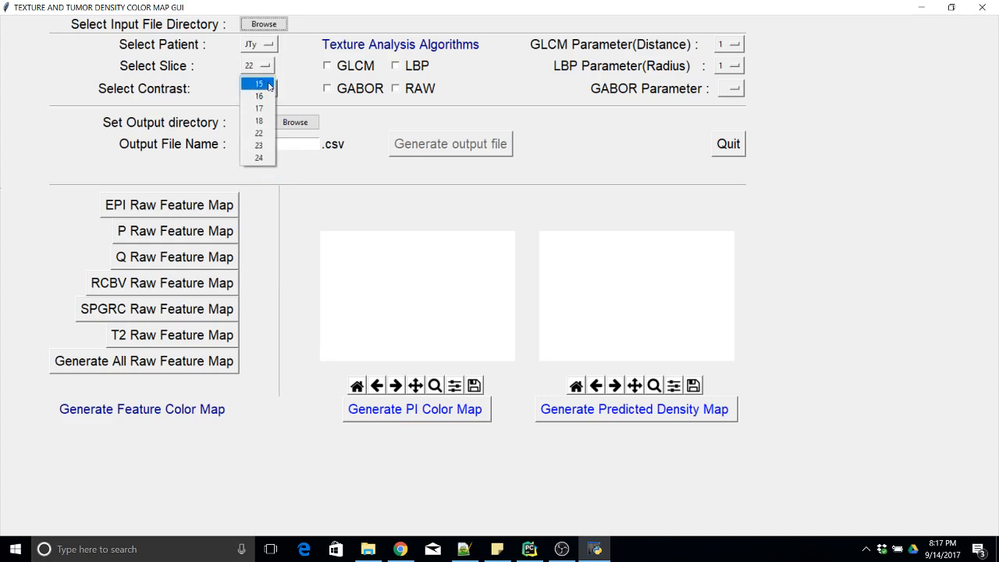
{"action": "left_click", "coordinate": [270, 84]}
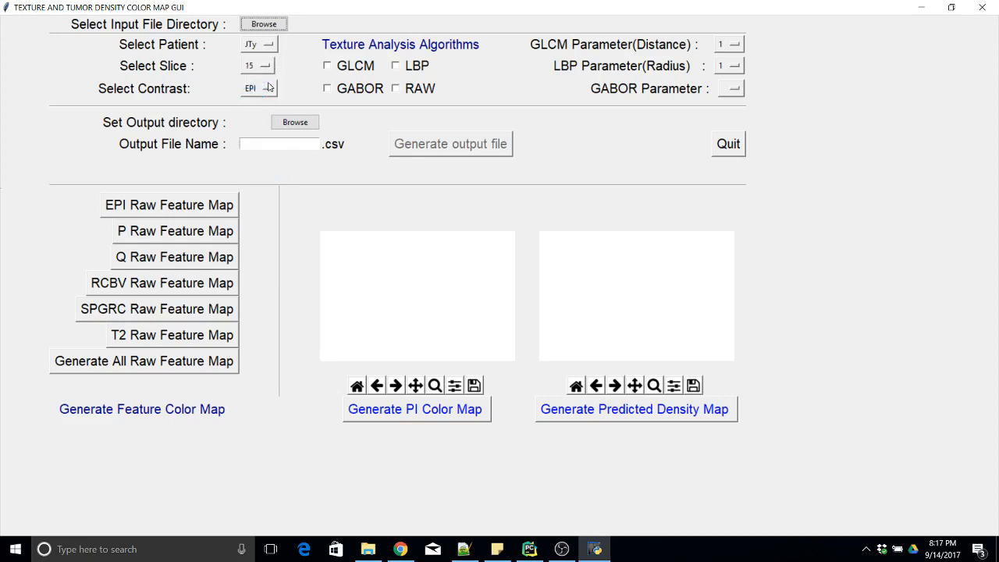
{"action": "left_click", "coordinate": [270, 90]}
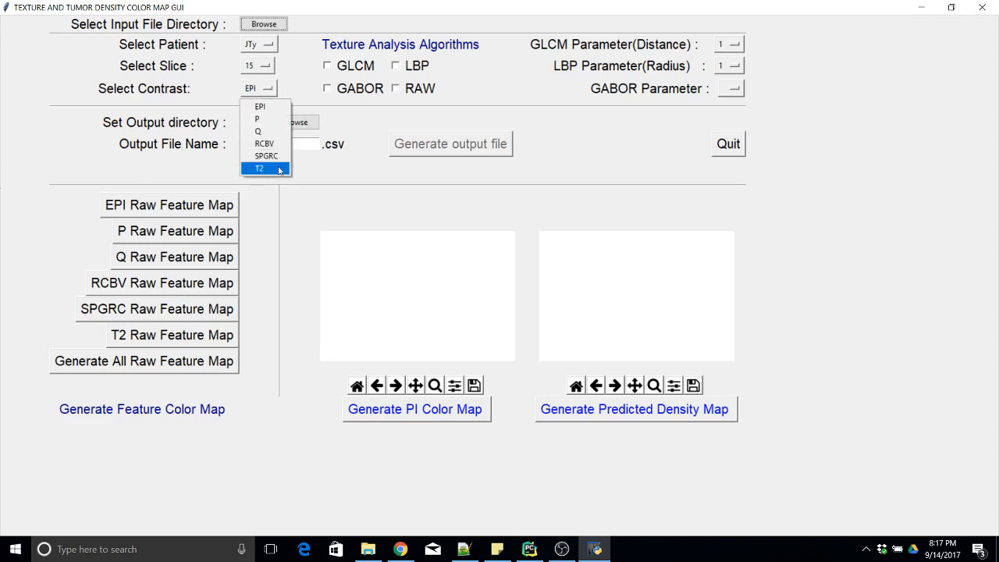
{"action": "left_click", "coordinate": [268, 106]}
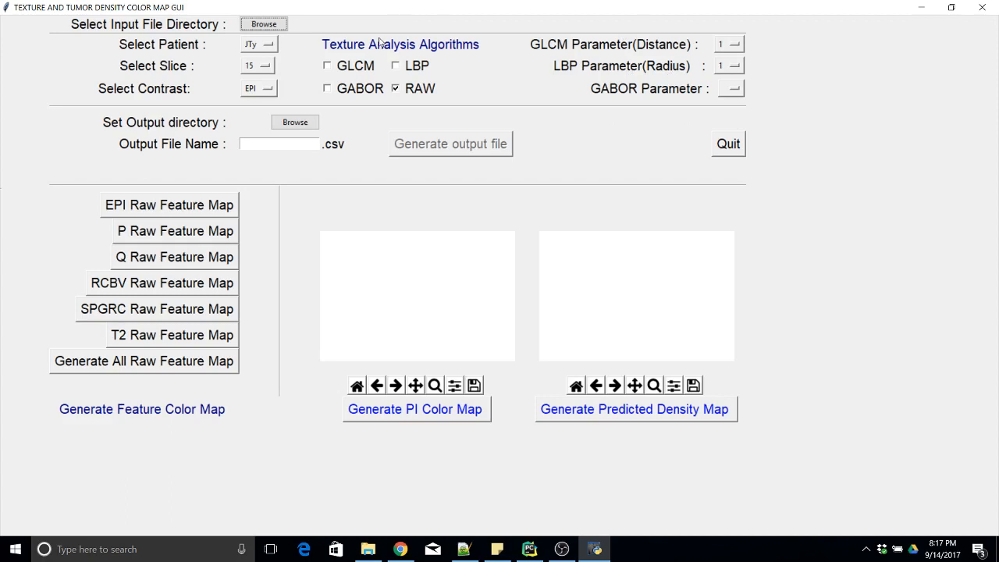
Set the GLCM distance parameter to 2 and the LBP radius parameter to 1.
{"action": "left_click", "coordinate": [742, 46]}
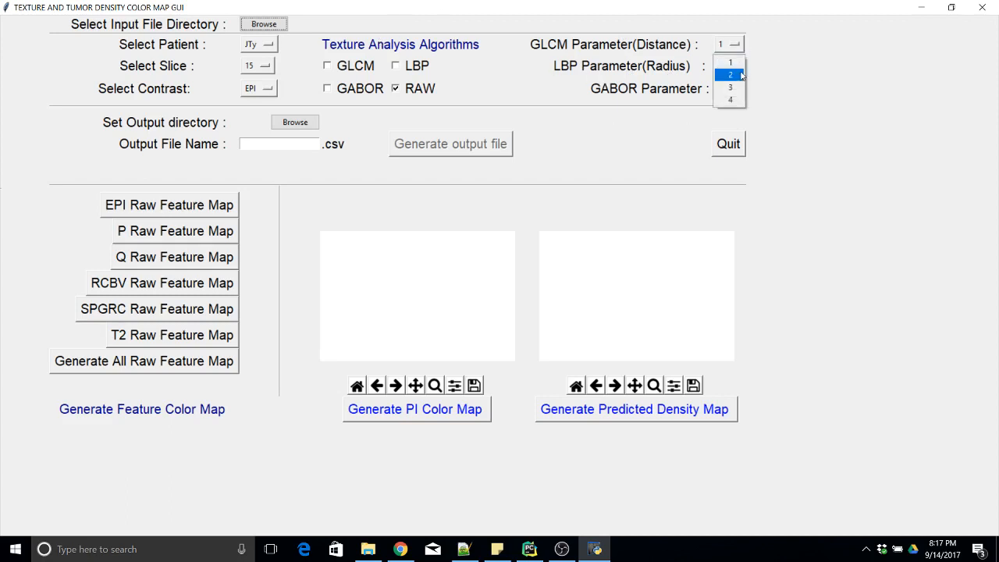
{"action": "left_click", "coordinate": [742, 76]}
{"action": "left_click", "coordinate": [736, 67]}
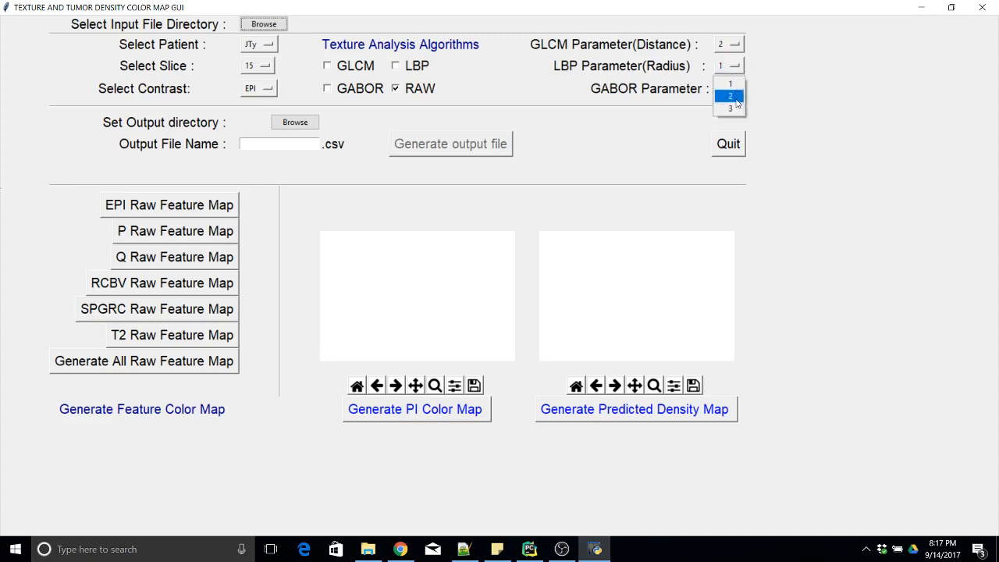
{"action": "left_click", "coordinate": [733, 88]}
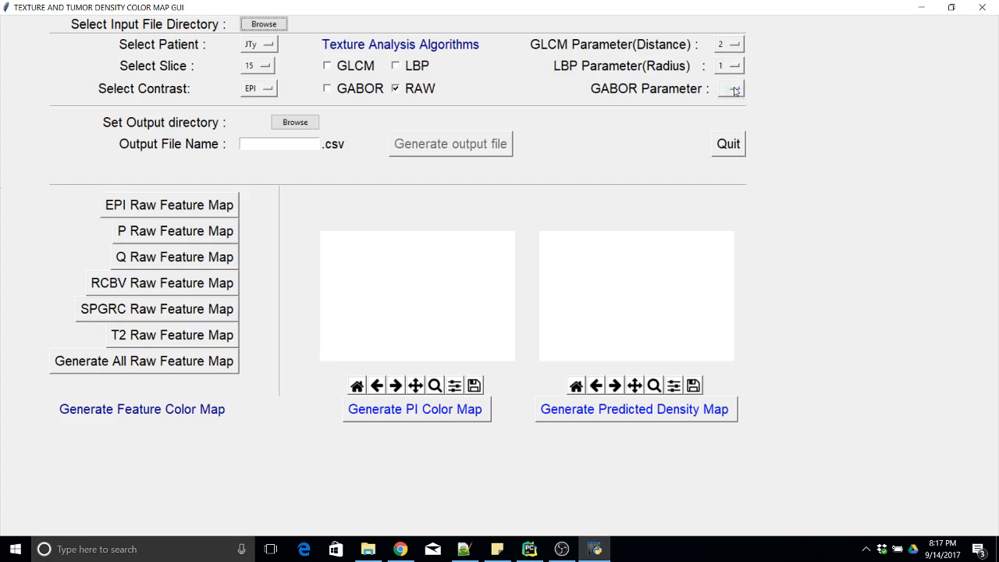
{"action": "left_click", "coordinate": [734, 89]}
{"action": "left_click", "coordinate": [599, 127]}
Set the output directory to the LabResults folder on the Desktop.
{"action": "left_click", "coordinate": [295, 122]}
{"action": "scroll", "coordinate": [308, 129], "scroll_direction": "down", "scroll_amount": 5}
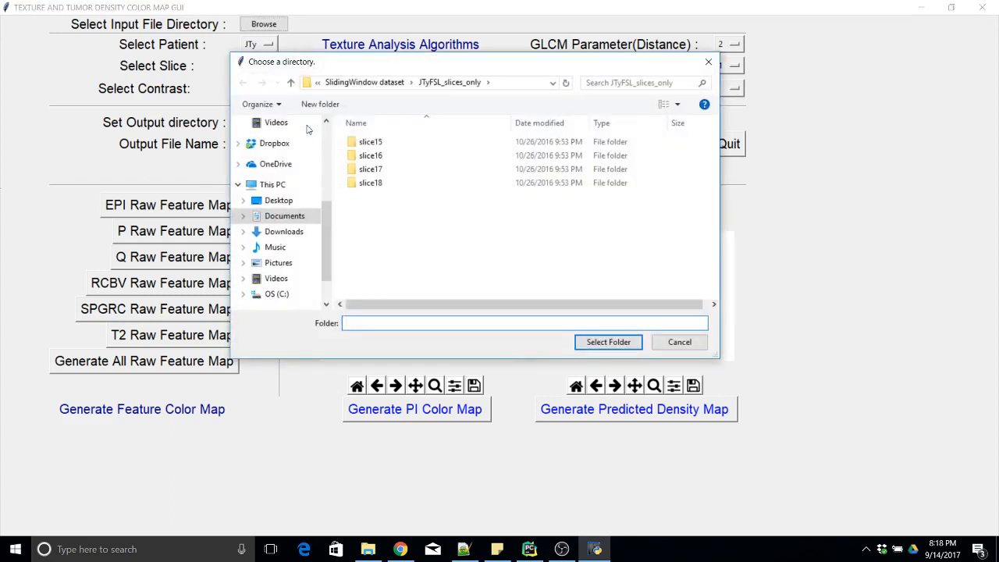
{"action": "left_click", "coordinate": [278, 200]}
{"action": "left_click", "coordinate": [450, 168]}
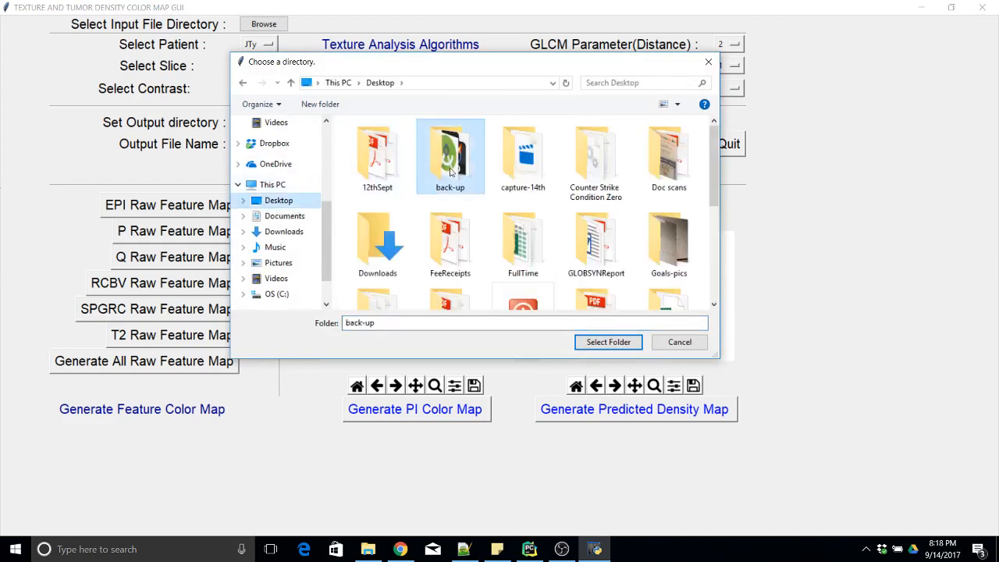
{"action": "key", "text": "l"}
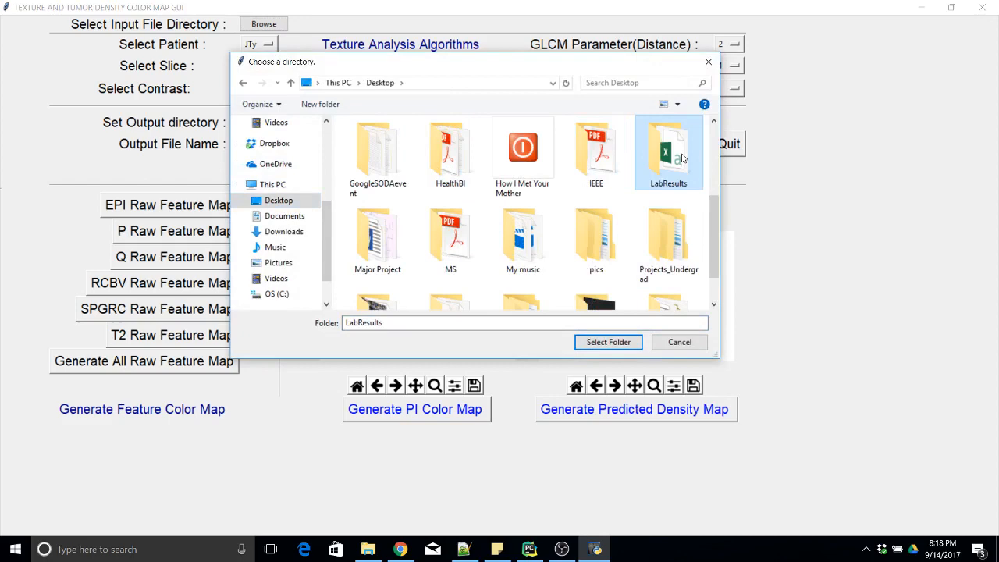
{"action": "left_click", "coordinate": [608, 342]}
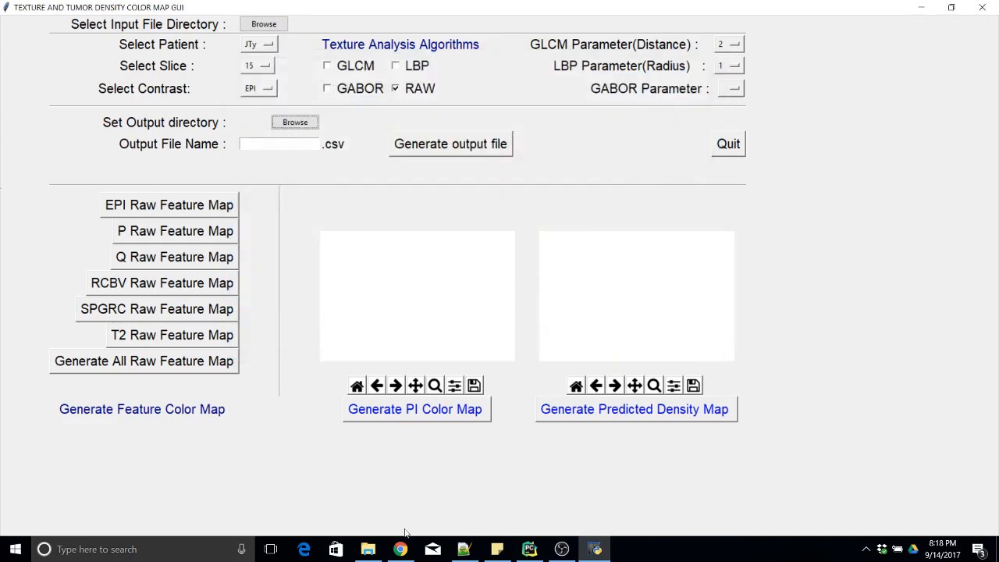
Check the contents of the LabResults folder in File Explorer and return to the color map GUI.
{"action": "left_click", "coordinate": [367, 548]}
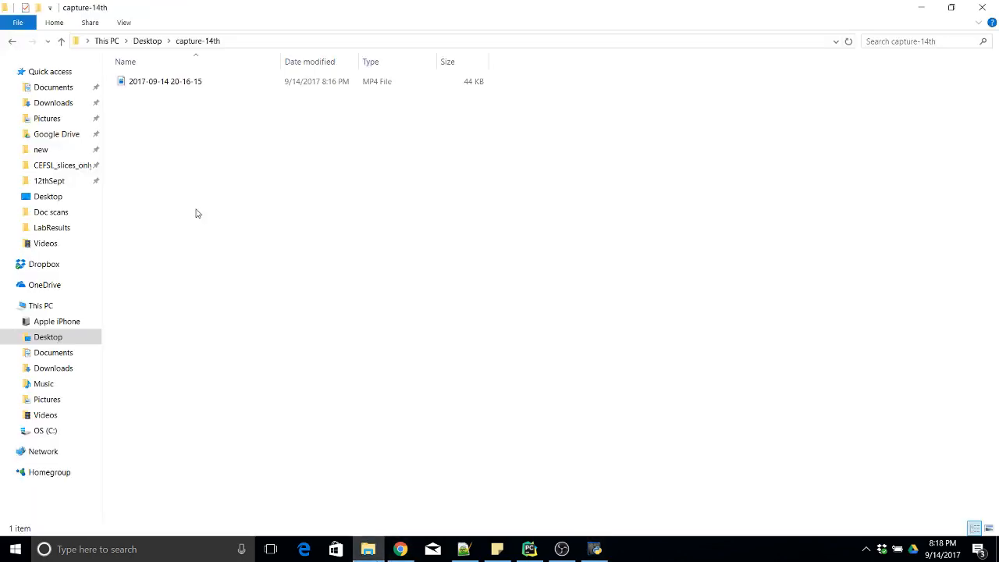
{"action": "left_click", "coordinate": [66, 228]}
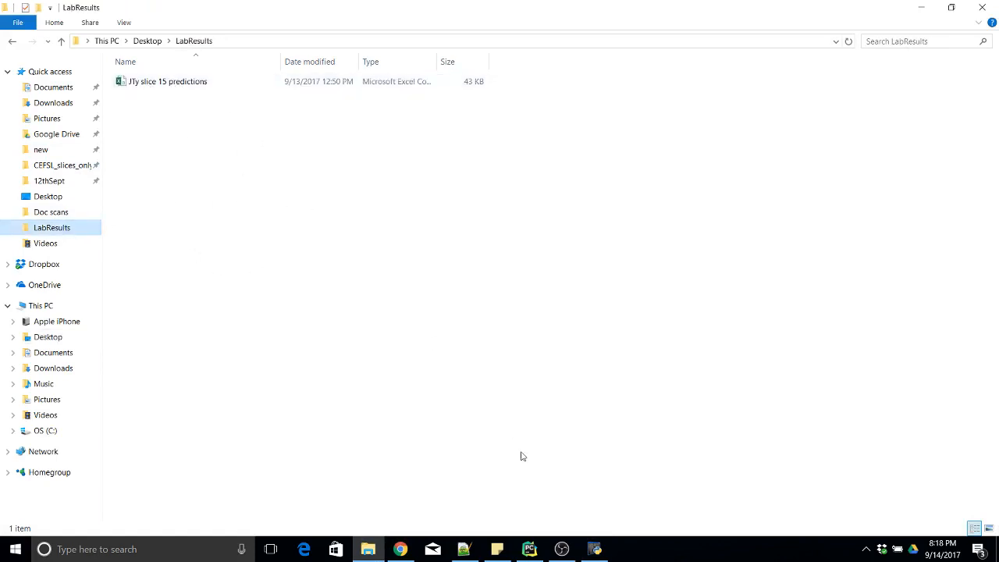
{"action": "left_click", "coordinate": [595, 546]}
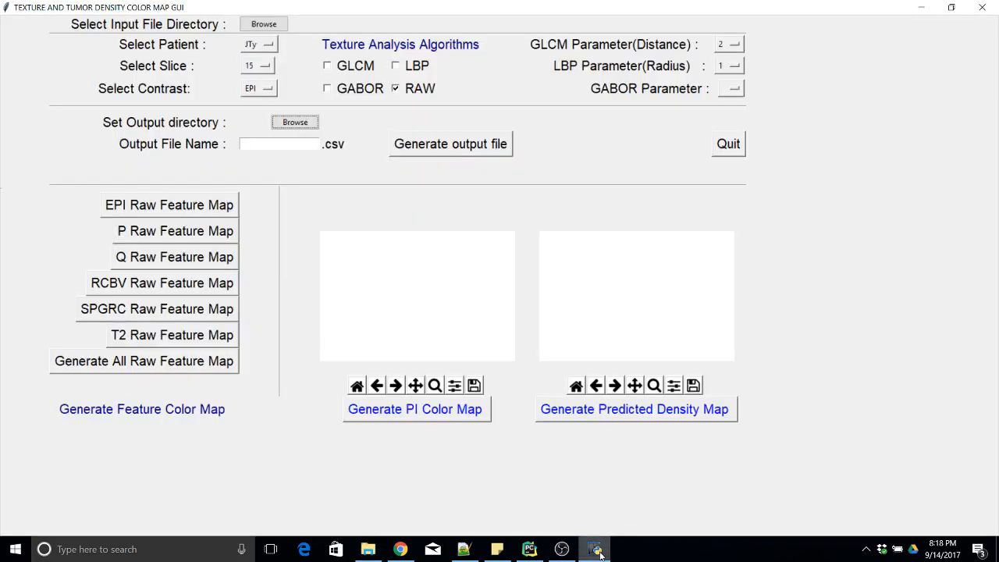
Name the output file EPI_1 and generate the CSV output file.
{"action": "left_click", "coordinate": [265, 144]}
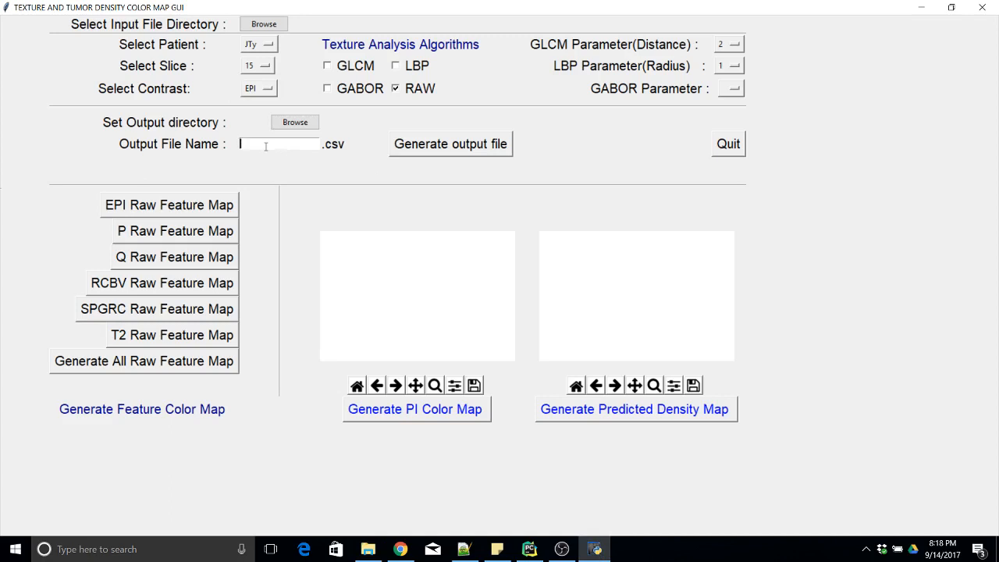
{"action": "type", "text": "EPI_1"}
{"action": "left_click", "coordinate": [484, 150]}
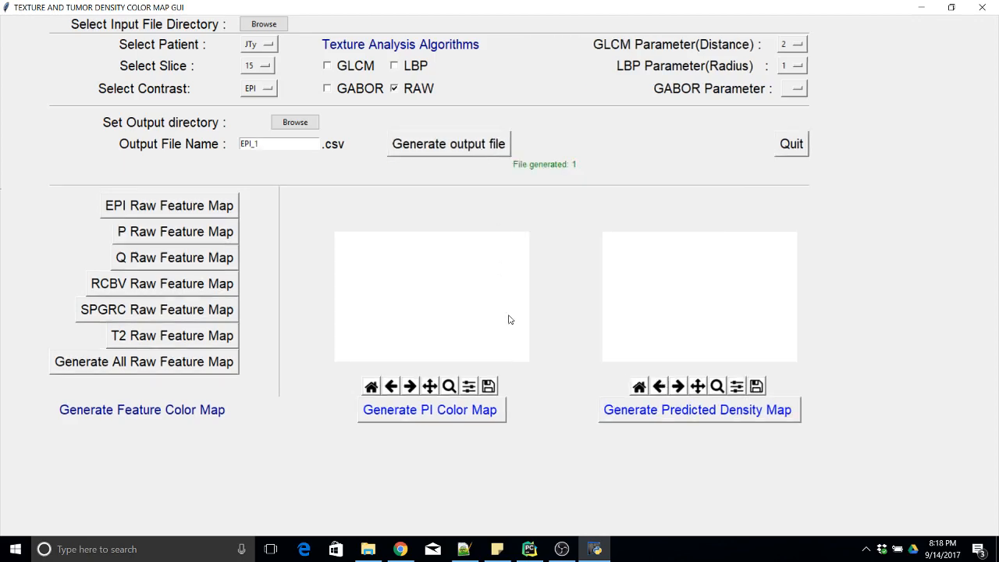
Switch to PyCharm and examine the root directory, output directory and slice lines in the run console.
{"action": "left_click", "coordinate": [527, 554]}
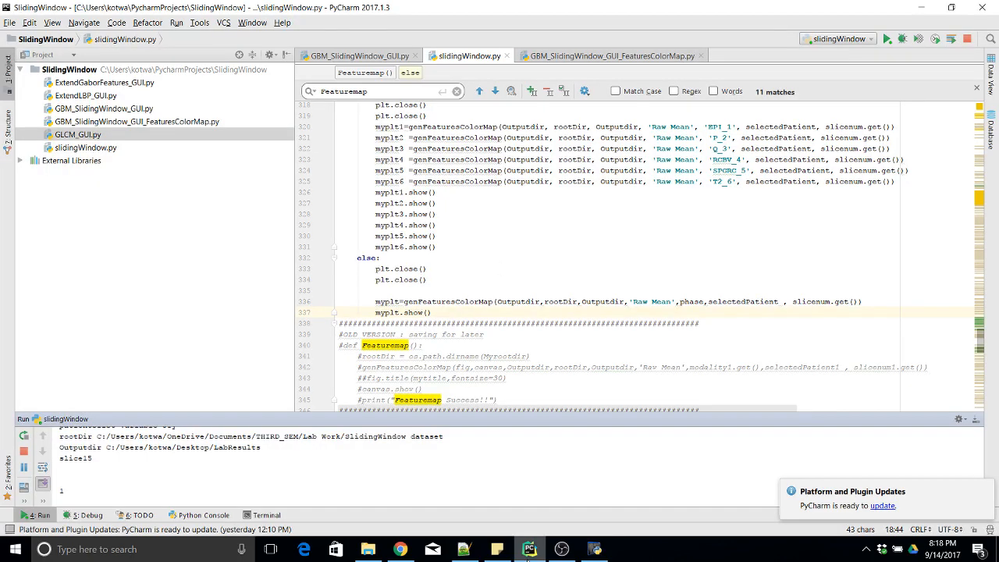
{"action": "left_click_drag", "start_coordinate": [61, 436], "coordinate": [107, 483]}
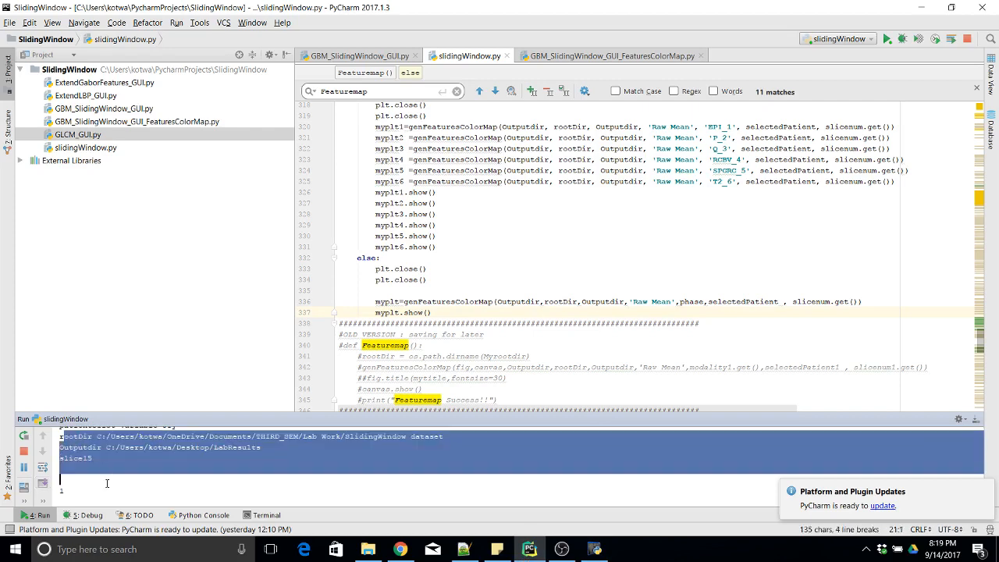
{"action": "left_click", "coordinate": [158, 481]}
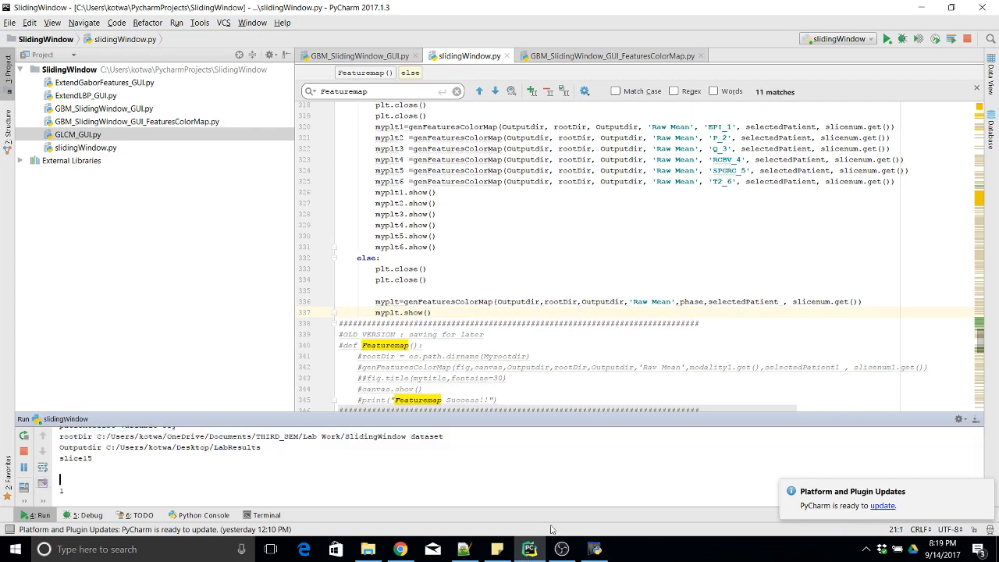
{"action": "left_click", "coordinate": [594, 548]}
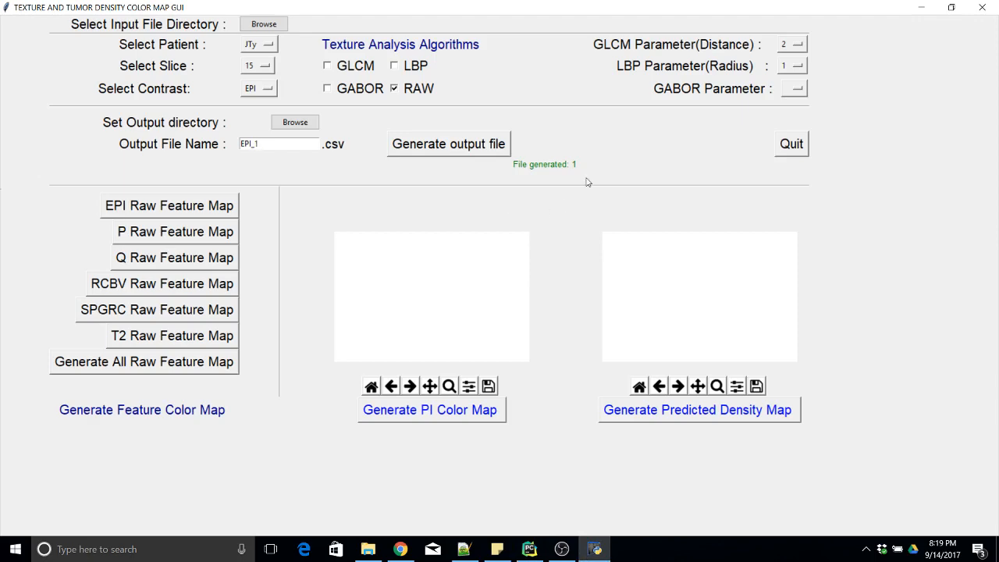
{"action": "left_click", "coordinate": [530, 548]}
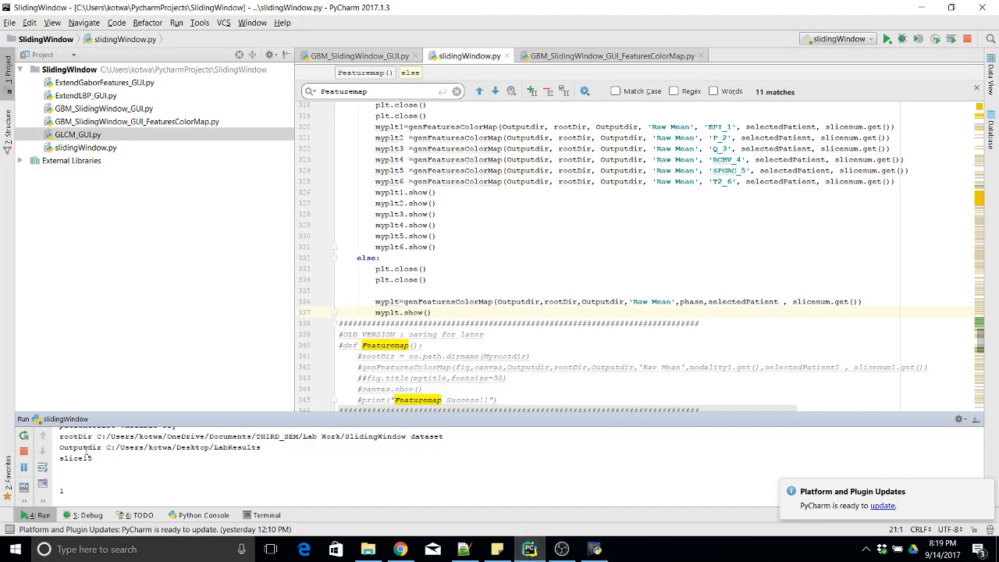
{"action": "left_click", "coordinate": [60, 448]}
{"action": "left_click_drag", "start_coordinate": [267, 446], "coordinate": [60, 447]}
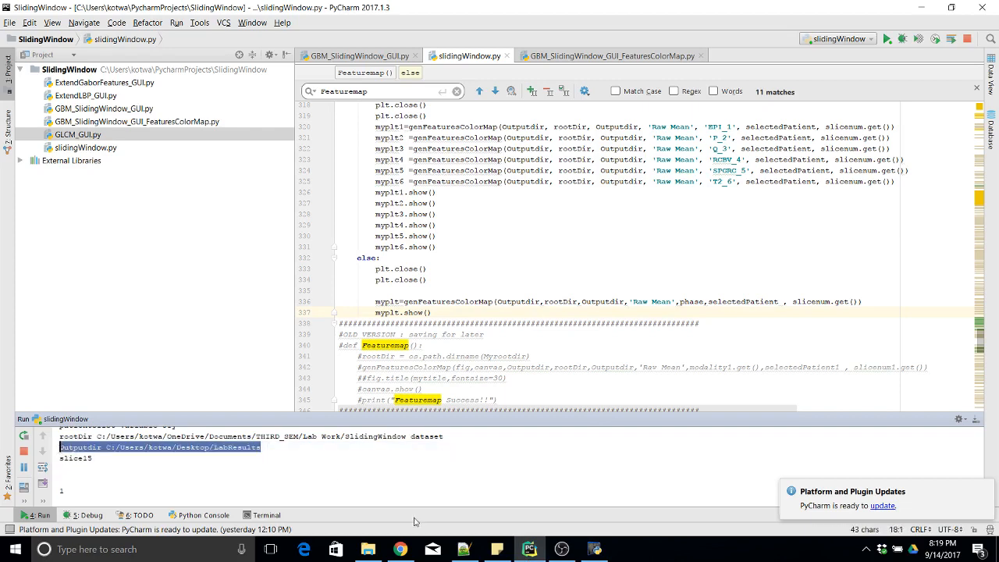
Open EPI_1 from the LabResults folder in Excel and examine its Phase, Raw Mean and Raw Std columns.
{"action": "left_click", "coordinate": [367, 549]}
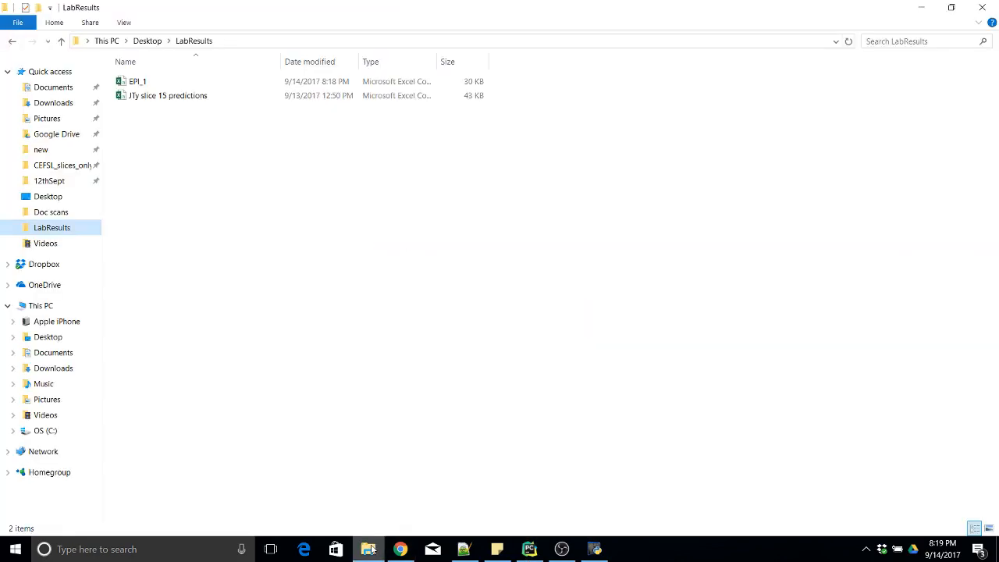
{"action": "left_click", "coordinate": [145, 85]}
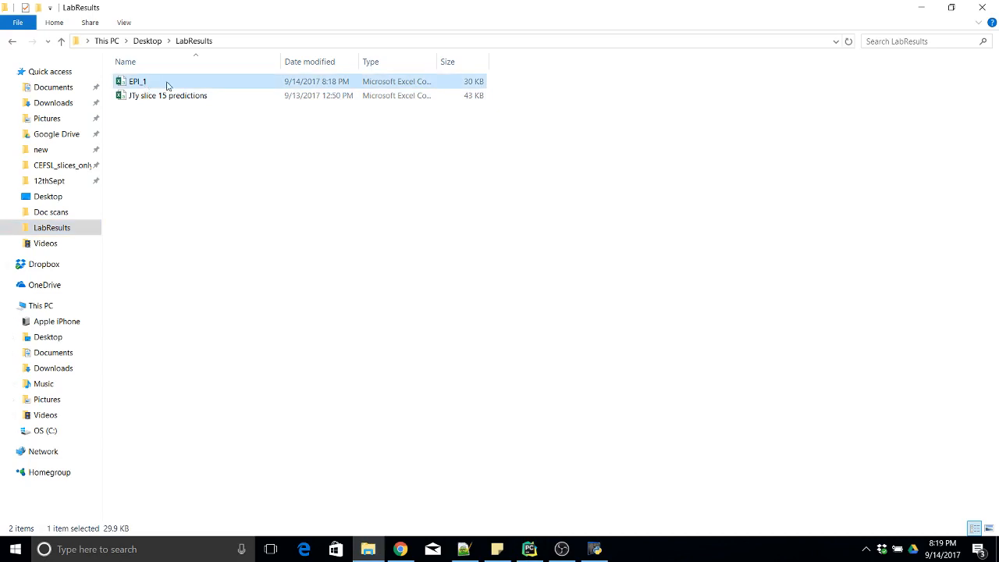
{"action": "double_click", "coordinate": [166, 84]}
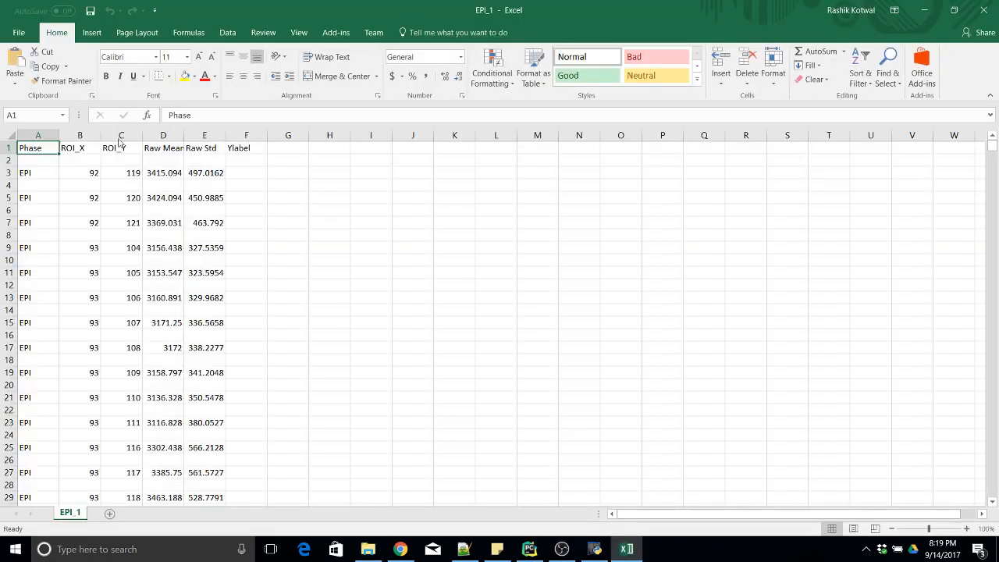
{"action": "left_click_drag", "start_coordinate": [37, 148], "coordinate": [33, 488]}
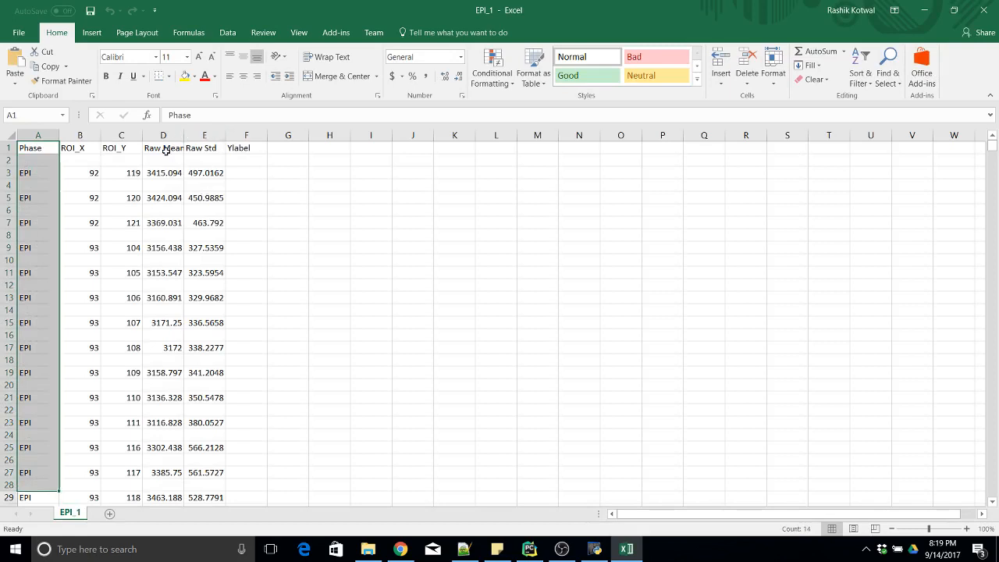
{"action": "left_click_drag", "start_coordinate": [166, 150], "coordinate": [194, 310]}
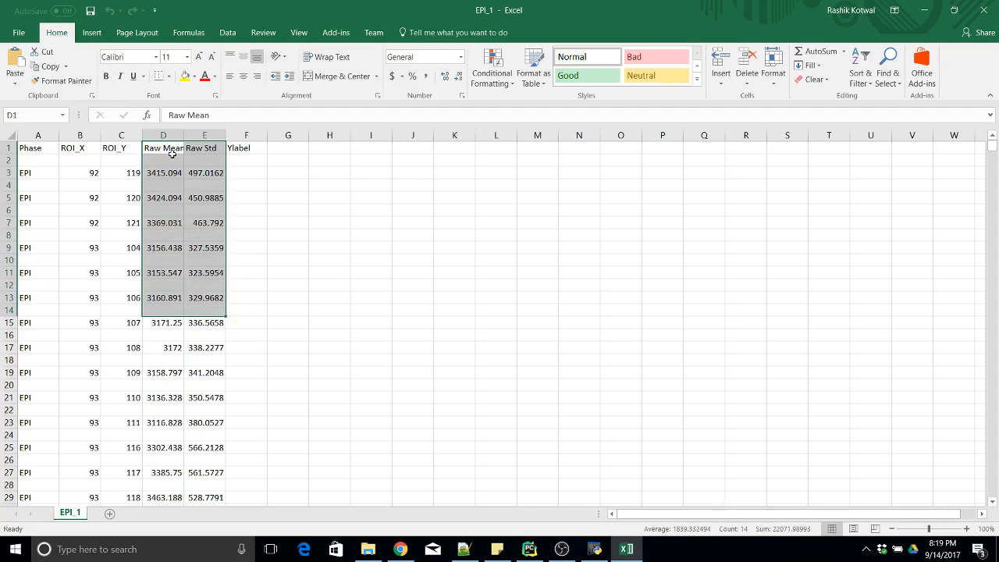
Highlight the first rows from Raw Mean onward in EPI_1, minimize the workbook, and switch back to the color map GUI.
{"action": "left_click_drag", "start_coordinate": [171, 153], "coordinate": [614, 166]}
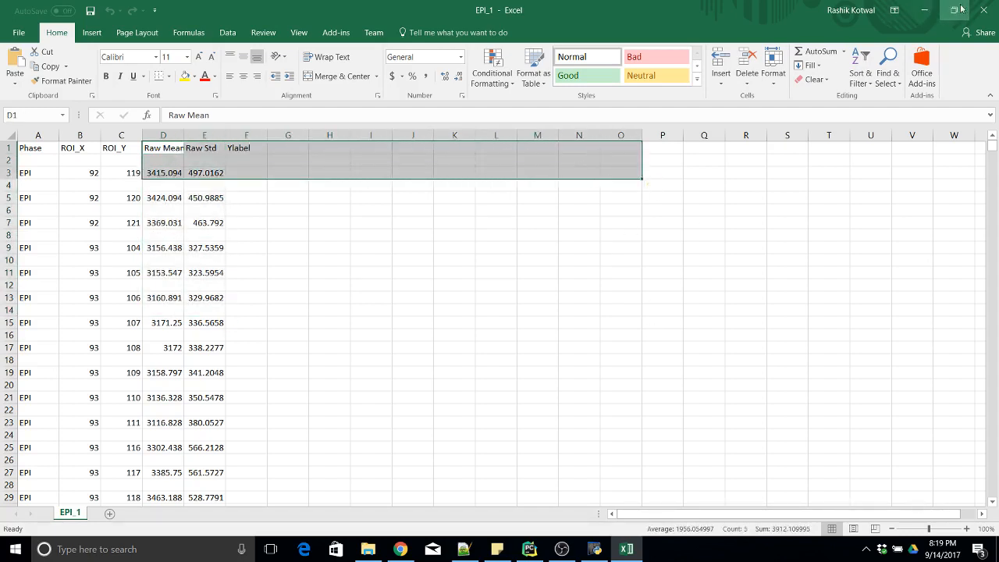
{"action": "left_click", "coordinate": [924, 10]}
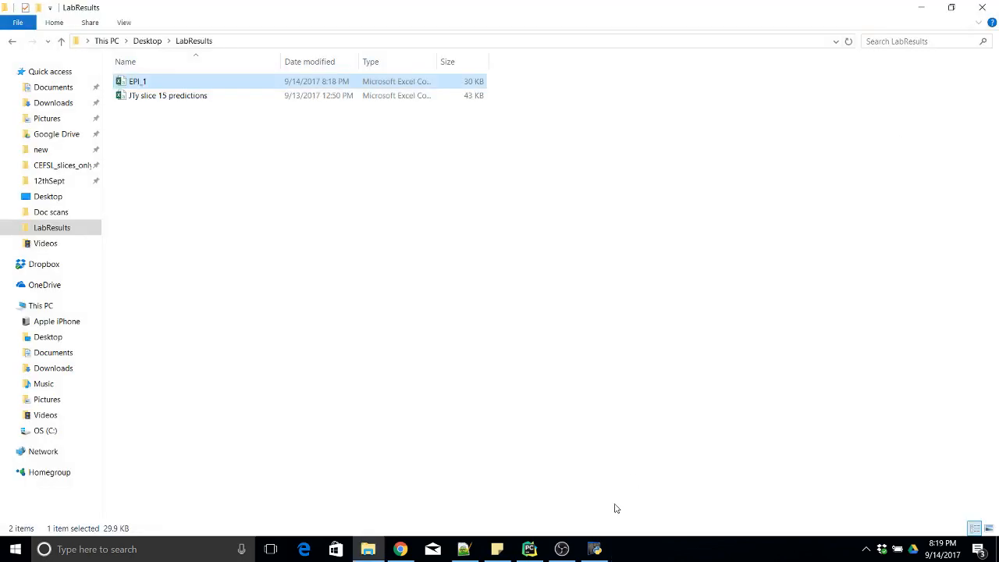
{"action": "left_click", "coordinate": [562, 548]}
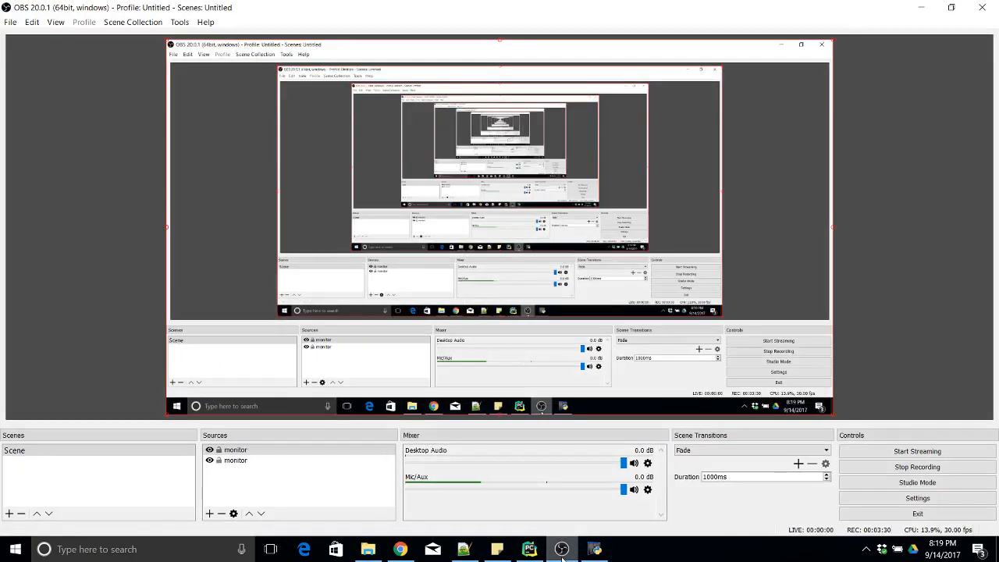
{"action": "left_click", "coordinate": [562, 549]}
{"action": "left_click", "coordinate": [595, 548]}
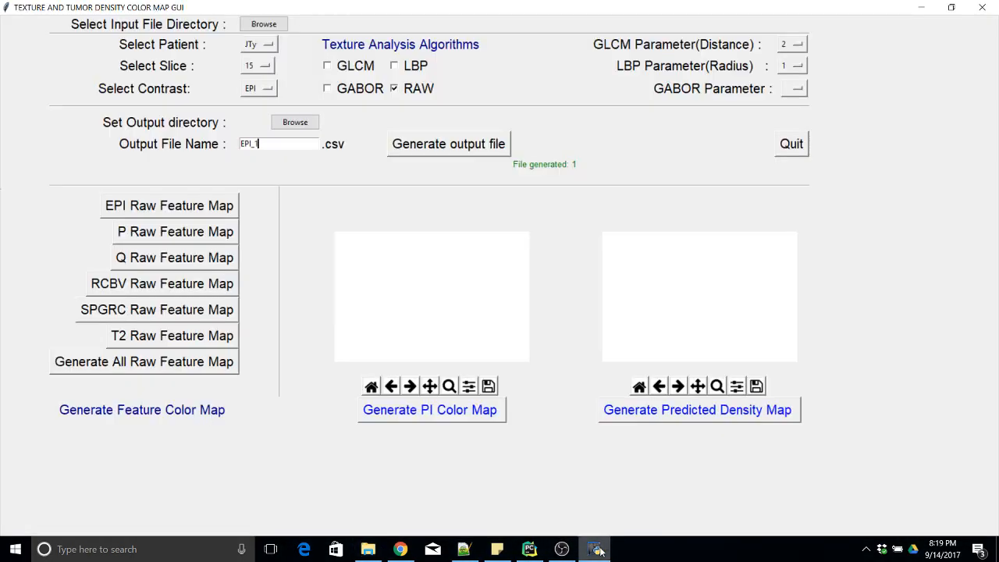
Set the contrast to P, name the output file P_2, and generate its CSV output file.
{"action": "left_click", "coordinate": [268, 89]}
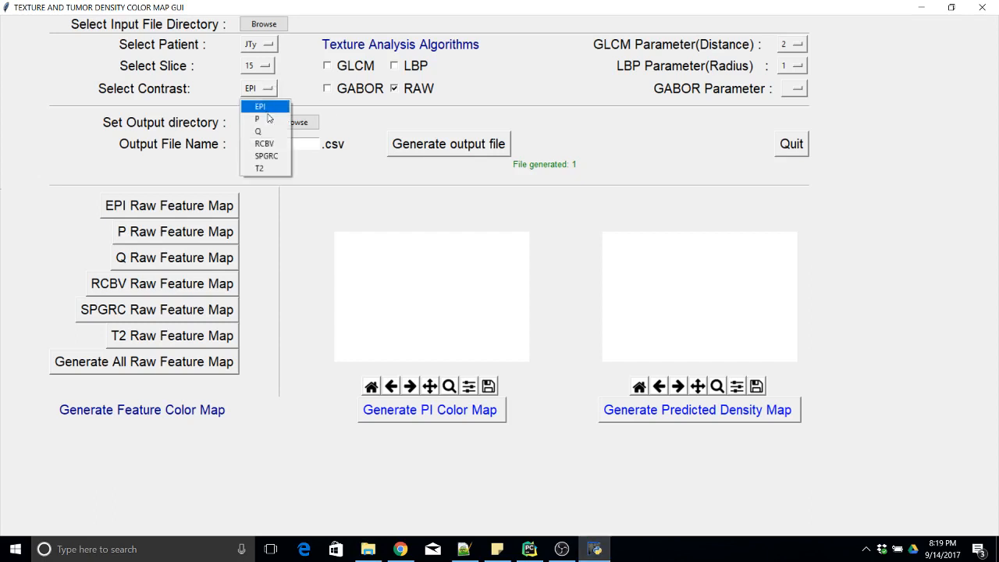
{"action": "left_click", "coordinate": [264, 119]}
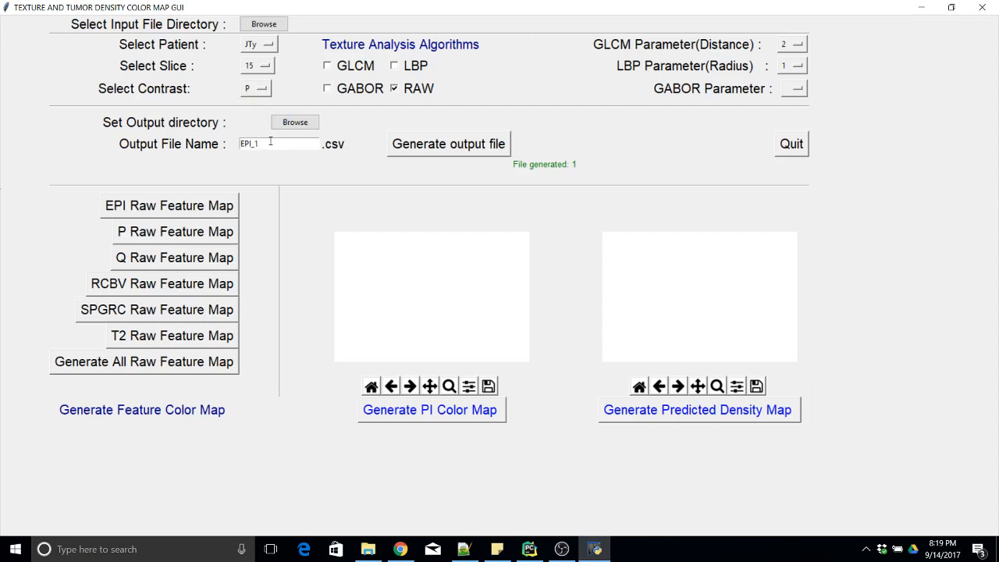
{"action": "left_click_drag", "start_coordinate": [270, 142], "coordinate": [228, 147]}
{"action": "type", "text": "P_2"}
{"action": "left_click", "coordinate": [431, 148]}
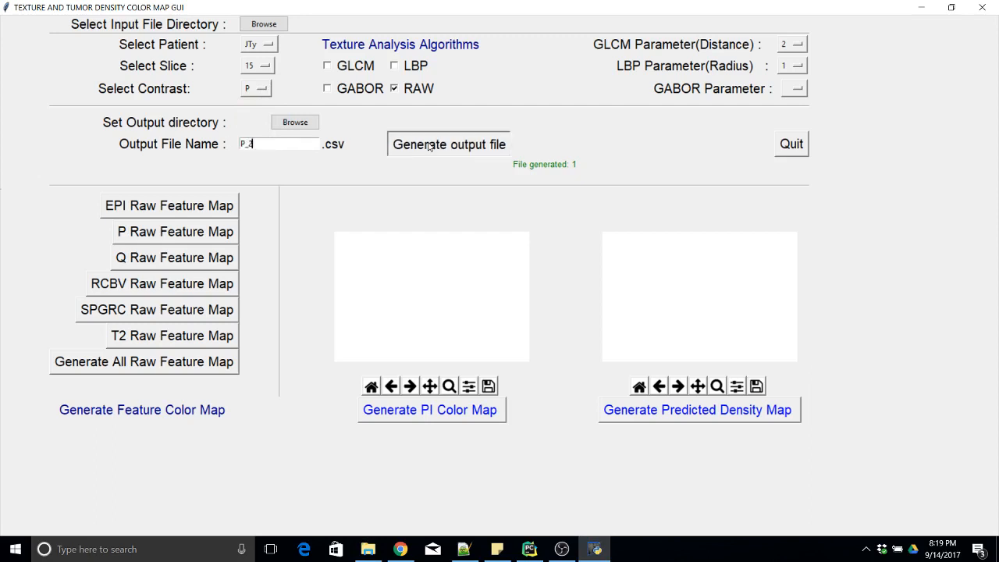
Restore the GUI window to a smaller size and place it below the LabResults file list.
{"action": "left_click", "coordinate": [951, 7]}
{"action": "left_click_drag", "start_coordinate": [659, 116], "coordinate": [835, 183]}
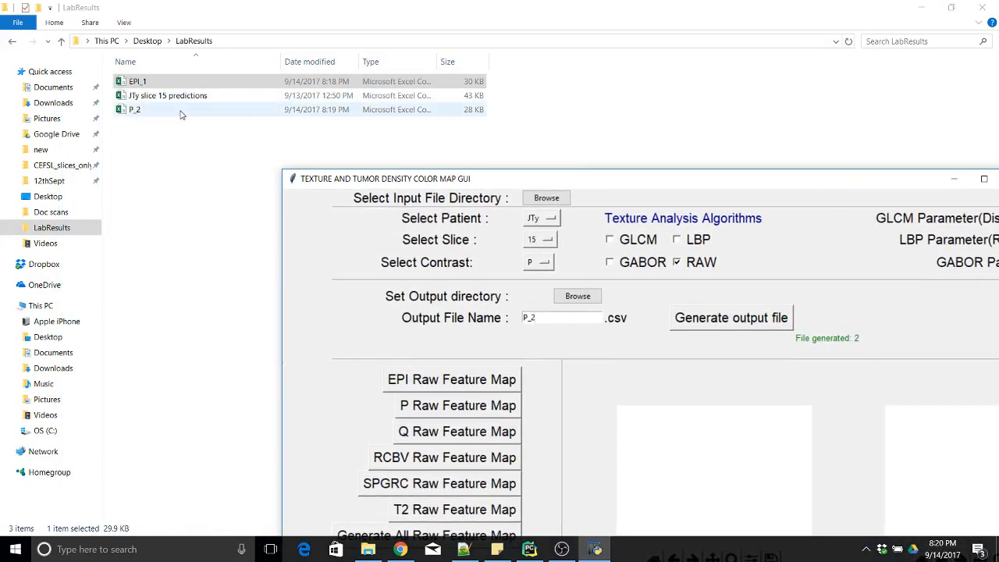
{"action": "left_click_drag", "start_coordinate": [624, 184], "coordinate": [490, 145]}
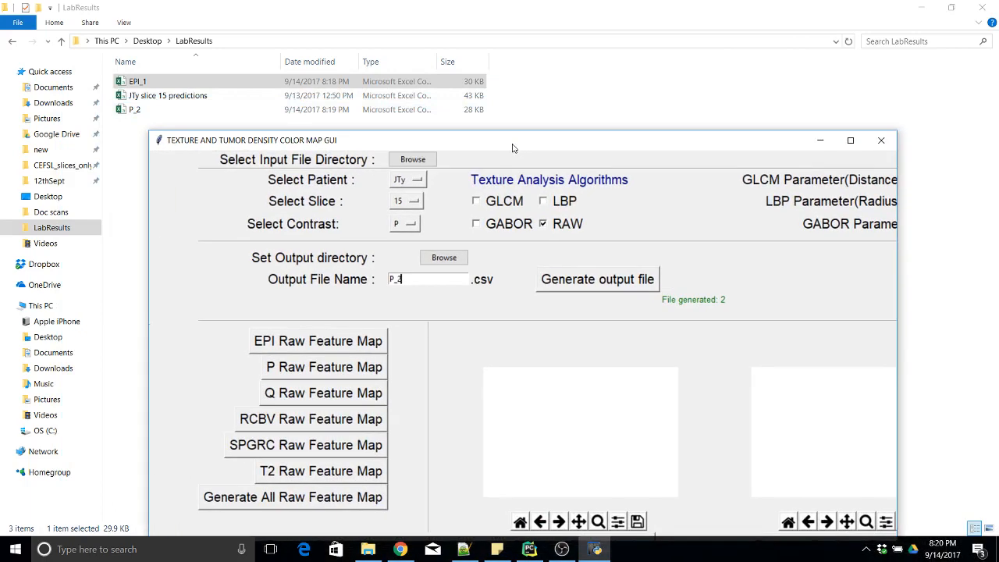
Set the contrast to Q, generate the output file named Q_3, and move the GUI window clear of the file list.
{"action": "left_click", "coordinate": [410, 224]}
{"action": "left_click", "coordinate": [409, 266]}
{"action": "double_click", "coordinate": [407, 280]}
{"action": "type", "text": "Q_3"}
{"action": "left_click", "coordinate": [617, 283]}
{"action": "left_click_drag", "start_coordinate": [512, 143], "coordinate": [543, 168]}
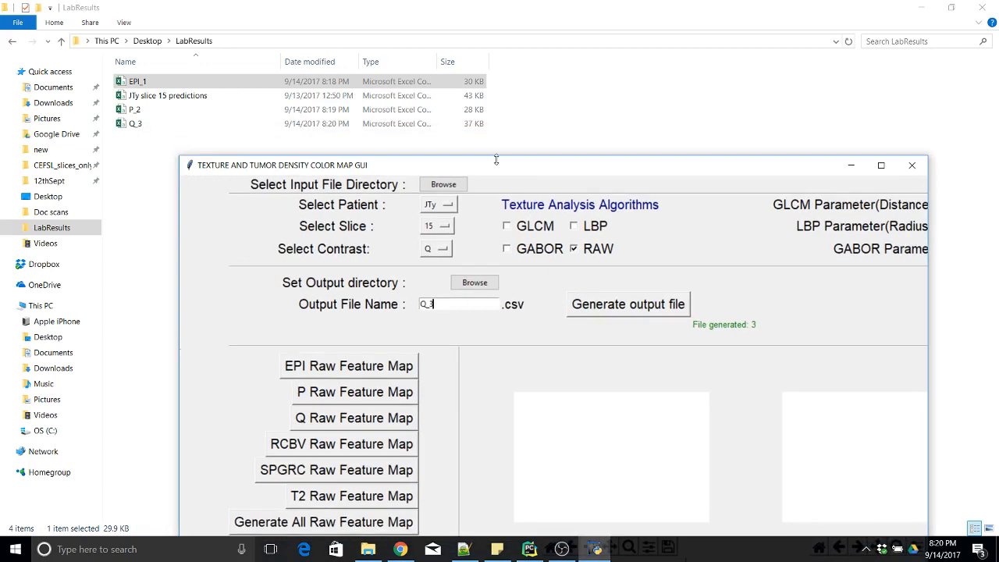
Set the contrast to RCBV and generate the output file named RCBV_4.
{"action": "left_click", "coordinate": [437, 250]}
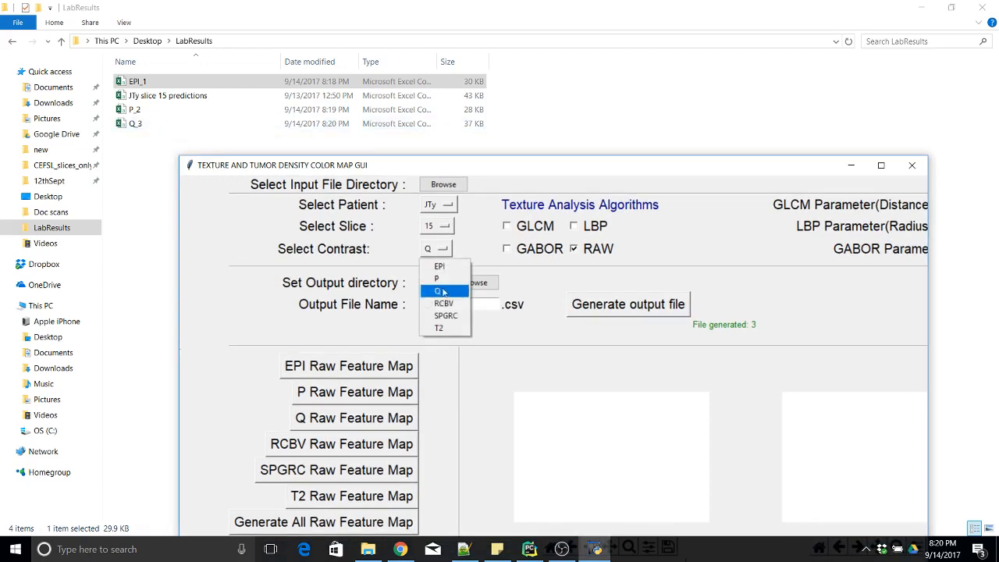
{"action": "left_click", "coordinate": [443, 303]}
{"action": "left_click_drag", "start_coordinate": [445, 304], "coordinate": [370, 289]}
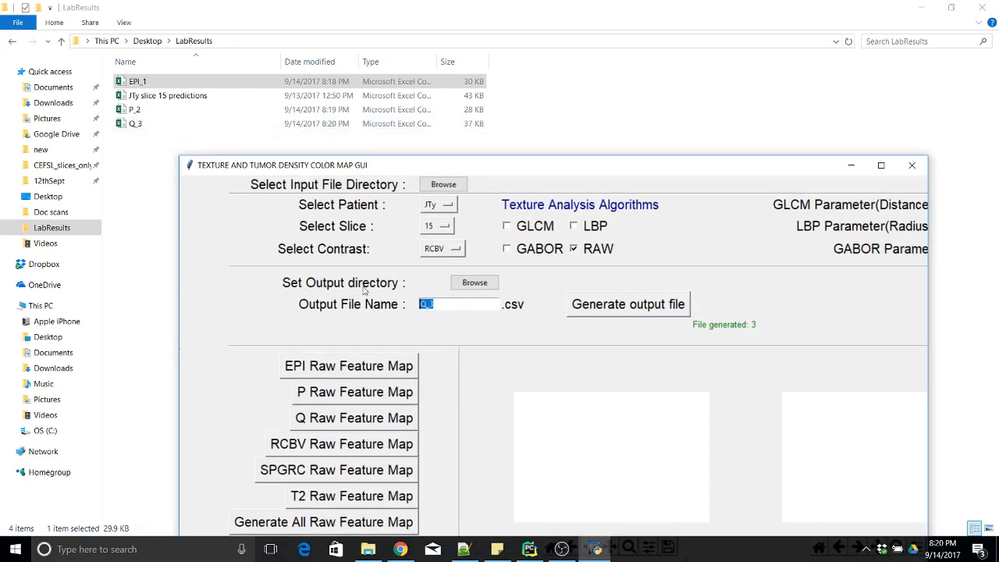
{"action": "type", "text": "RCBV_4"}
{"action": "left_click", "coordinate": [608, 313]}
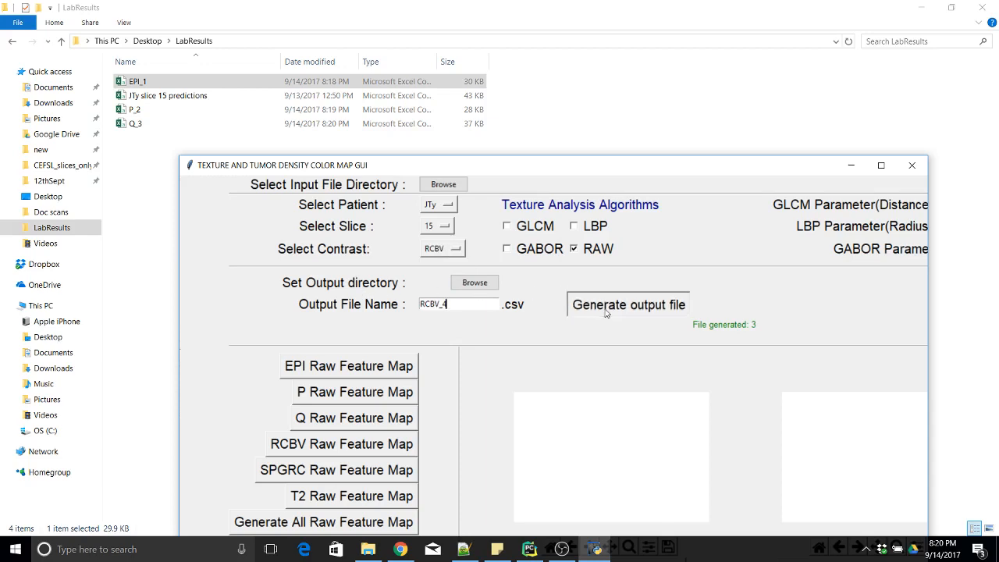
Set the contrast to SPGRC and generate the output file named SPGRC_5.
{"action": "left_click", "coordinate": [454, 250]}
{"action": "left_click", "coordinate": [452, 315]}
{"action": "double_click", "coordinate": [464, 306]}
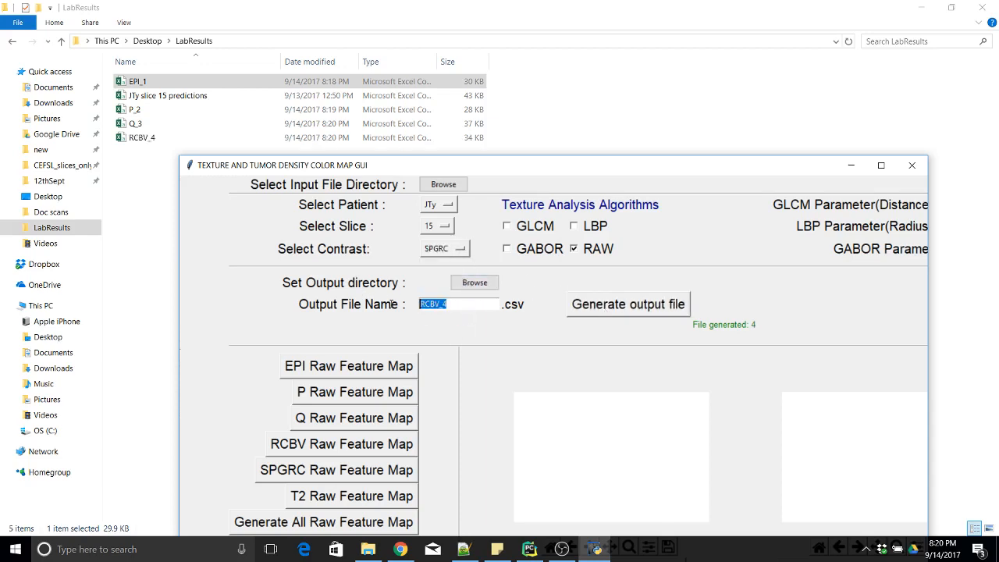
{"action": "type", "text": "SPGRC_5"}
{"action": "left_click", "coordinate": [641, 314]}
Set the contrast to T2 and generate the output file named T2_6.
{"action": "left_click", "coordinate": [460, 249]}
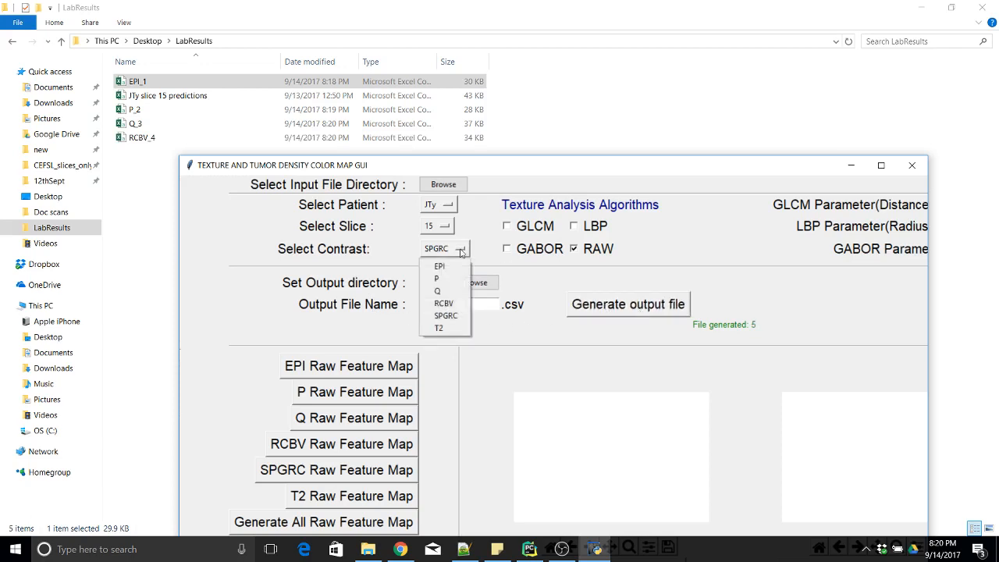
{"action": "left_click", "coordinate": [439, 328]}
{"action": "left_click_drag", "start_coordinate": [456, 305], "coordinate": [378, 306]}
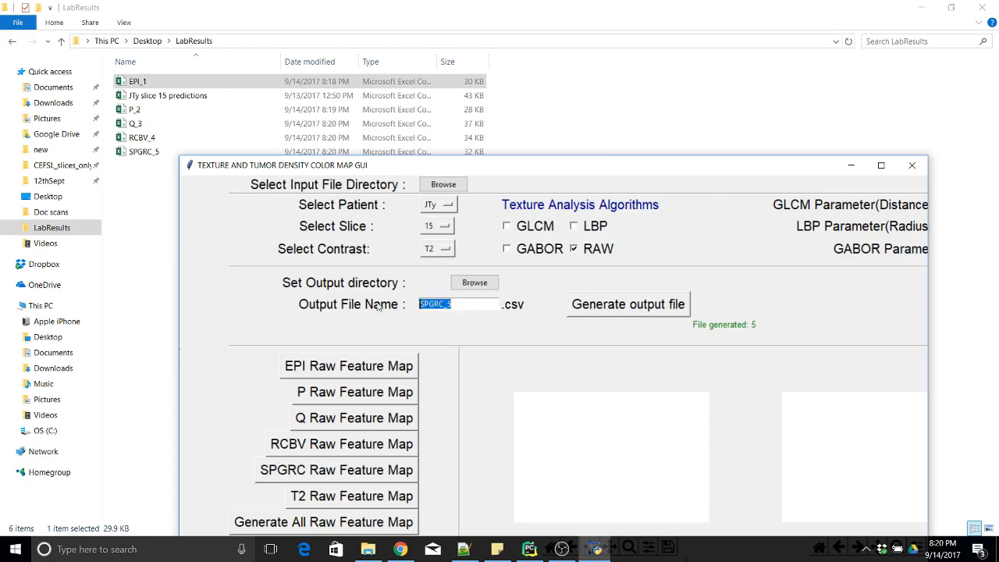
{"action": "type", "text": "T2_6"}
{"action": "left_click", "coordinate": [607, 314]}
Check the generated CSV files in the LabResults folder, then bring back the color map GUI and maximize it.
{"action": "left_click", "coordinate": [636, 121]}
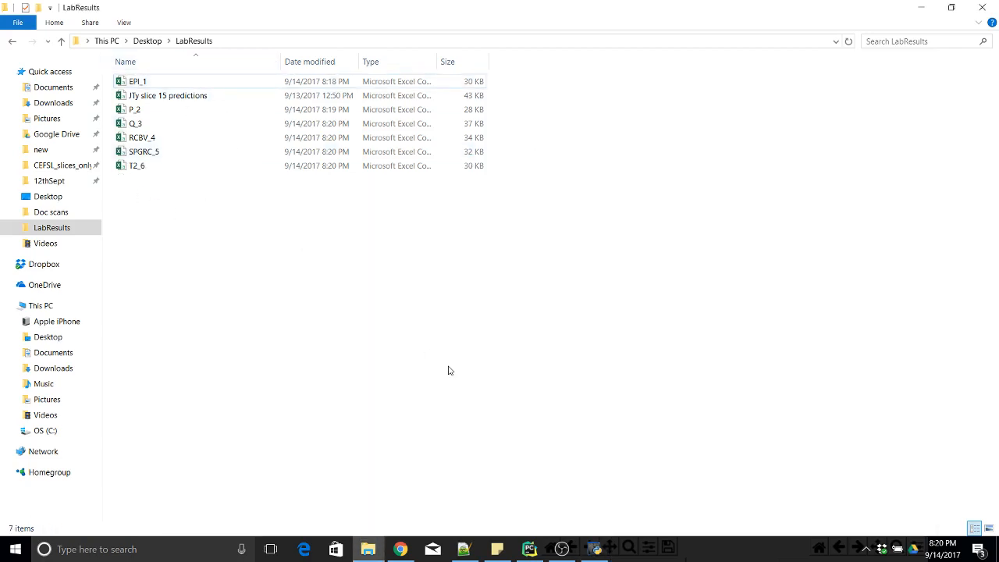
{"action": "left_click", "coordinate": [595, 548]}
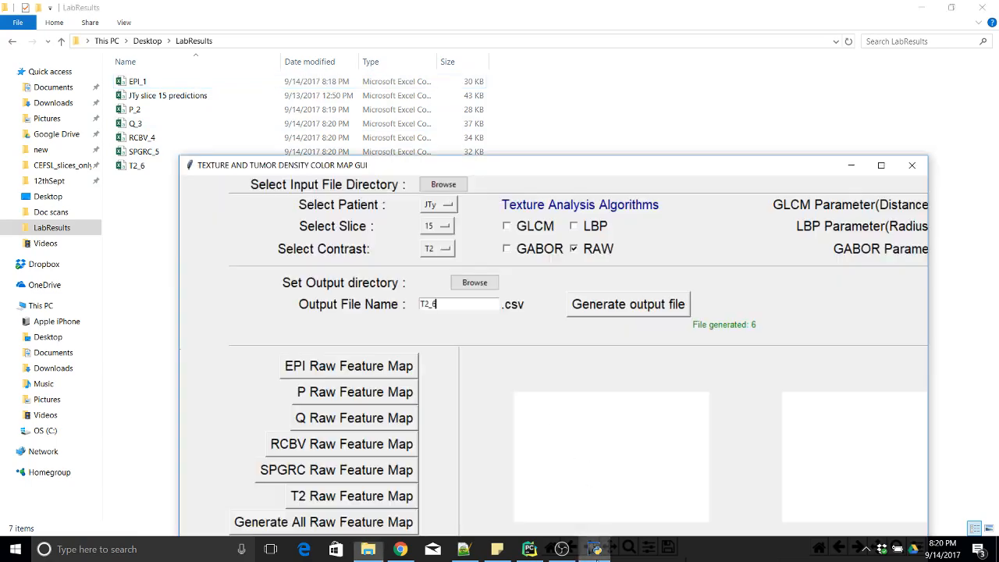
{"action": "left_click_drag", "start_coordinate": [684, 167], "coordinate": [636, 72]}
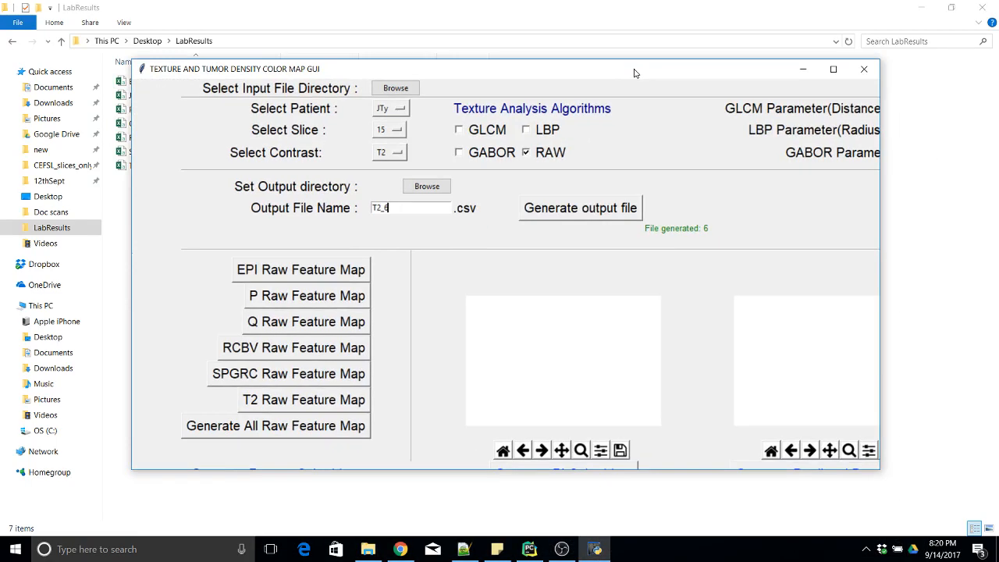
{"action": "left_click", "coordinate": [835, 70]}
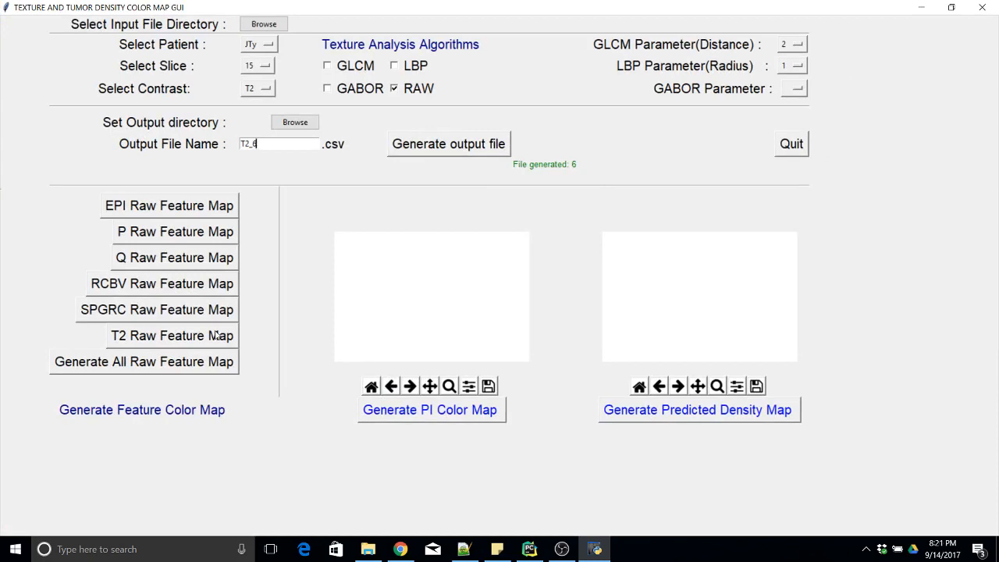
Restore the GUI window beside the file list, generate the EPI raw feature map, and move its figure clear of the feature map buttons.
{"action": "left_click", "coordinate": [193, 228]}
{"action": "left_click_drag", "start_coordinate": [817, 10], "coordinate": [873, 128]}
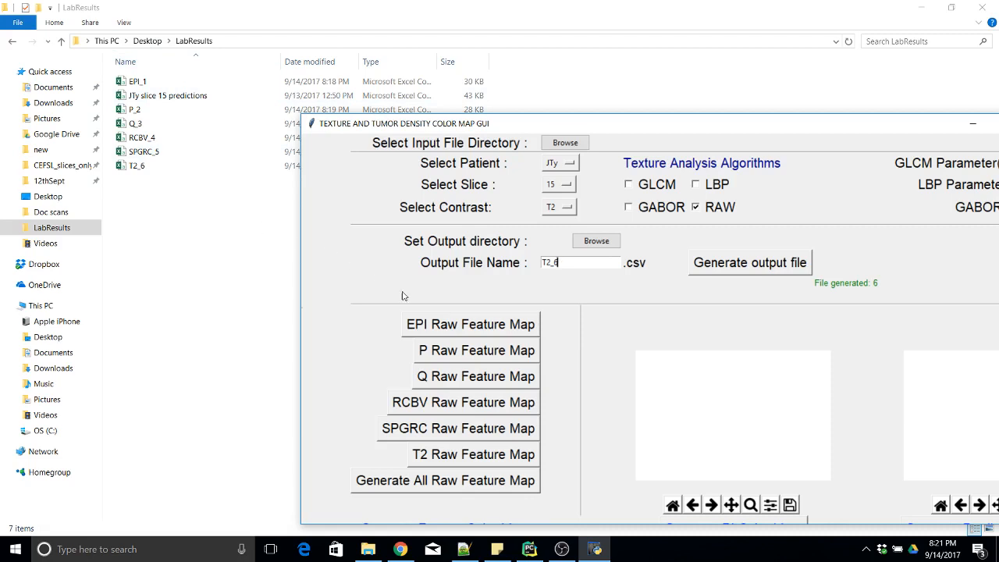
{"action": "left_click", "coordinate": [468, 334]}
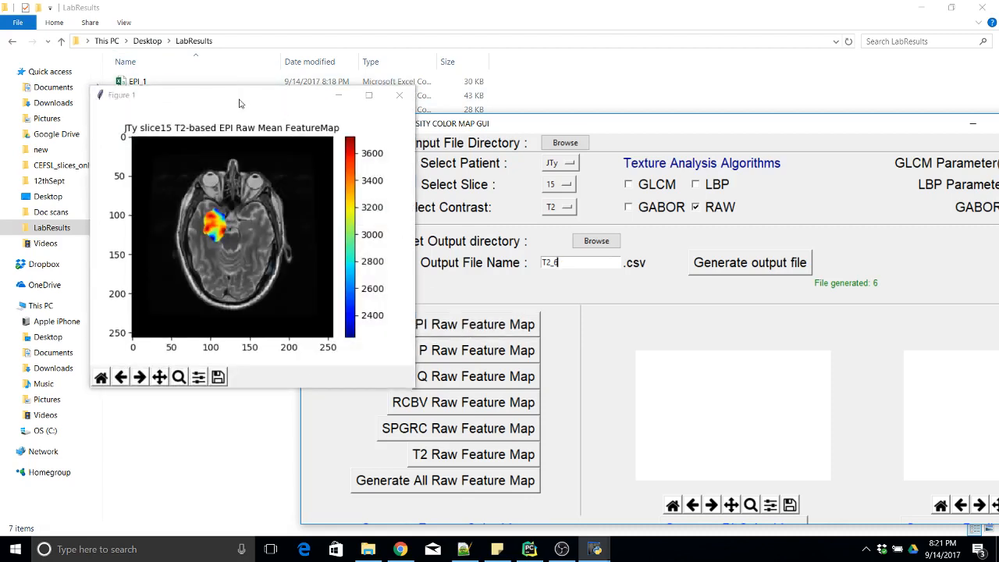
{"action": "left_click_drag", "start_coordinate": [237, 98], "coordinate": [344, 172]}
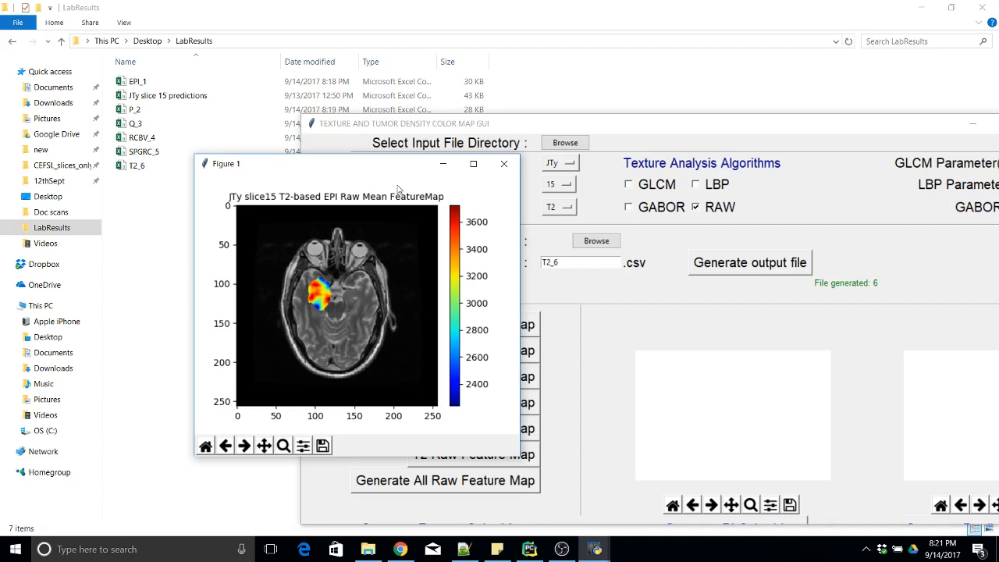
{"action": "left_click_drag", "start_coordinate": [364, 167], "coordinate": [753, 191]}
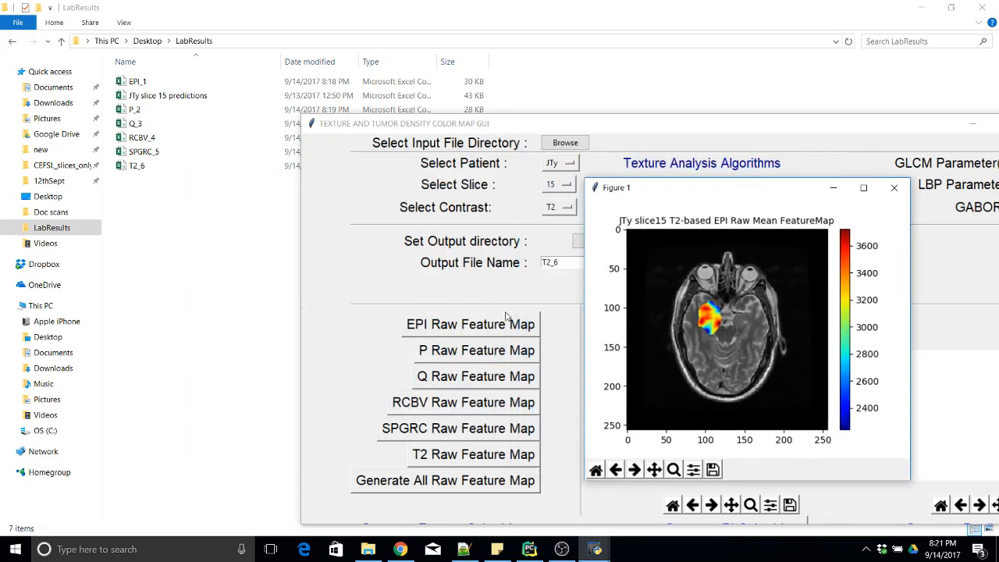
Generate the P and Q raw feature maps one after the other, moving each figure away from the feature map buttons.
{"action": "left_click", "coordinate": [474, 352]}
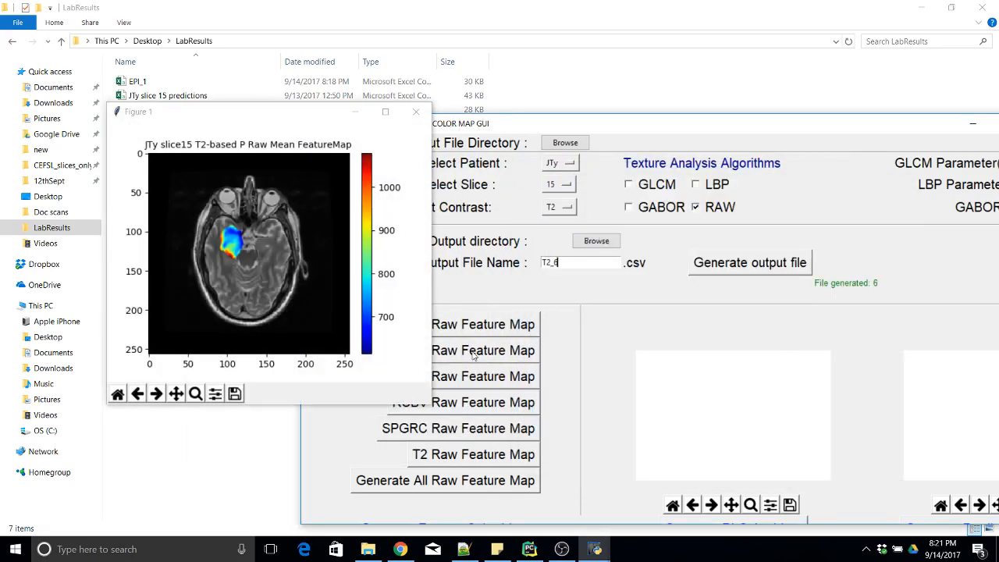
{"action": "left_click_drag", "start_coordinate": [262, 117], "coordinate": [663, 158]}
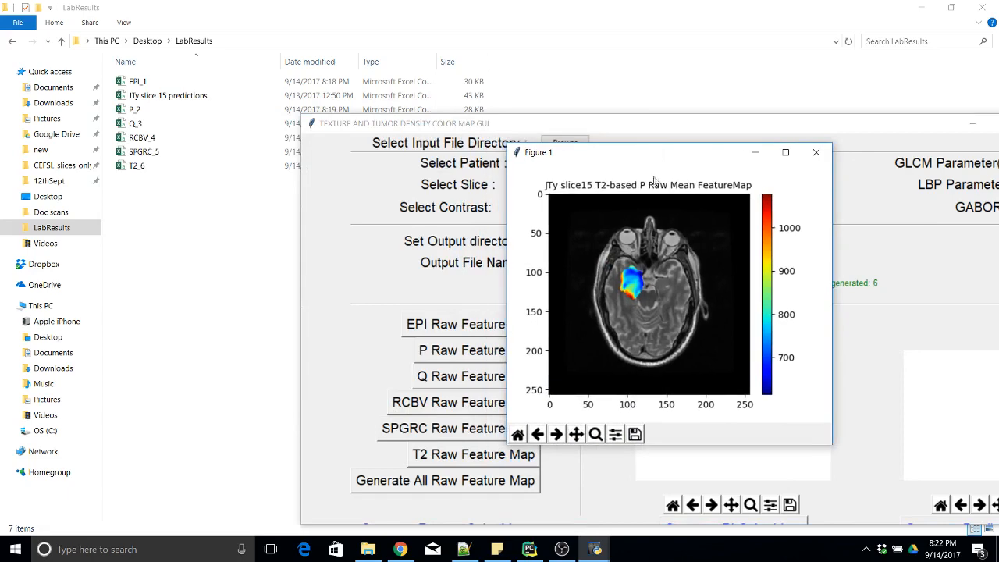
{"action": "left_click", "coordinate": [451, 387]}
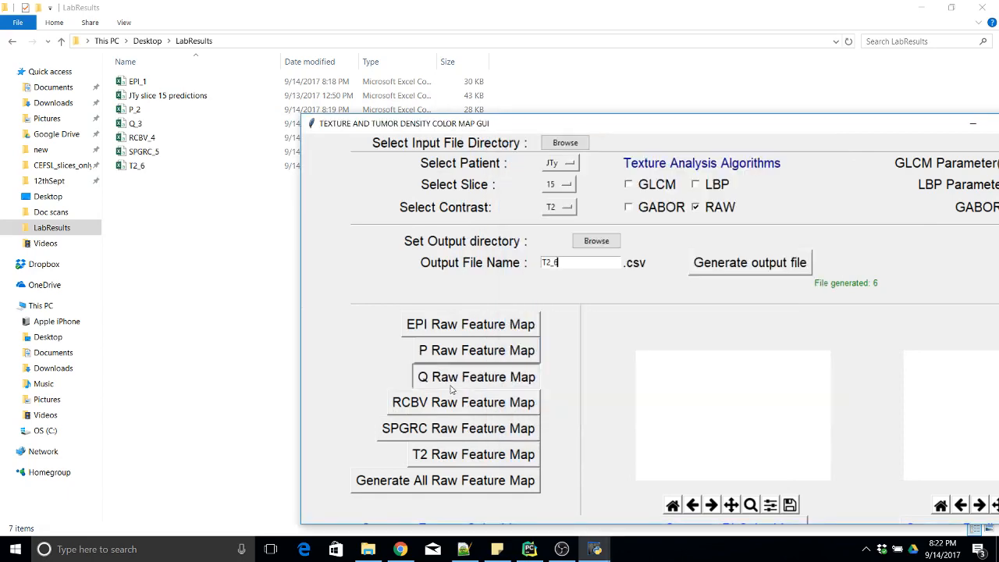
{"action": "left_click_drag", "start_coordinate": [259, 137], "coordinate": [666, 151]}
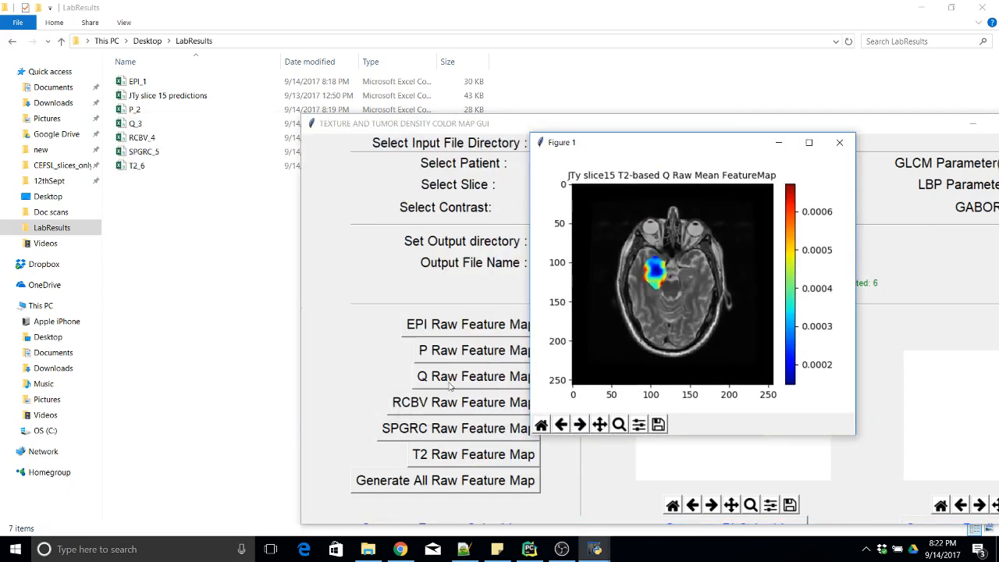
Generate the RCBV and SPGRC raw feature maps, moving each figure into view, and close the SPGRC figure.
{"action": "left_click", "coordinate": [442, 408]}
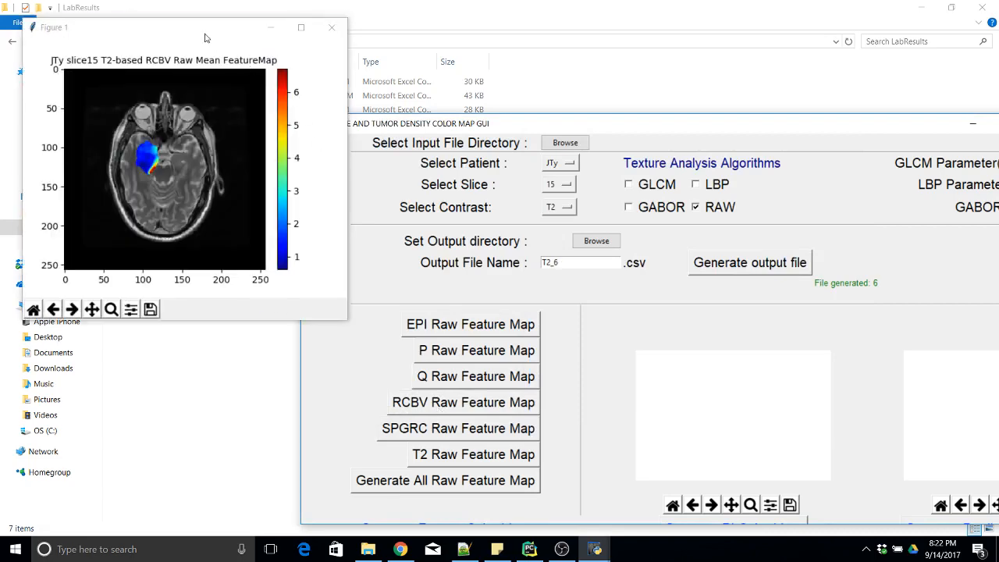
{"action": "left_click_drag", "start_coordinate": [206, 33], "coordinate": [751, 188]}
{"action": "left_click", "coordinate": [503, 433]}
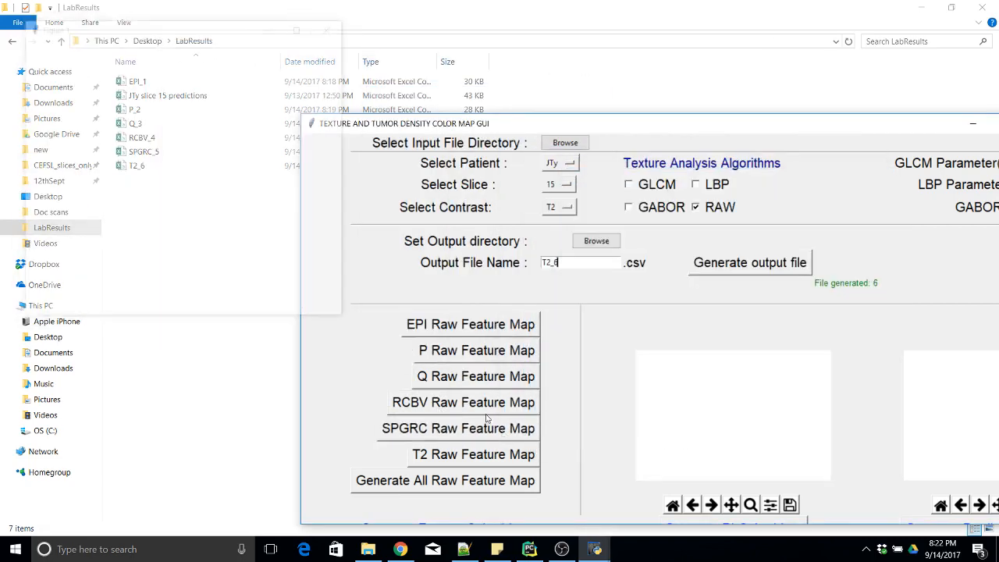
{"action": "left_click_drag", "start_coordinate": [207, 29], "coordinate": [552, 78]}
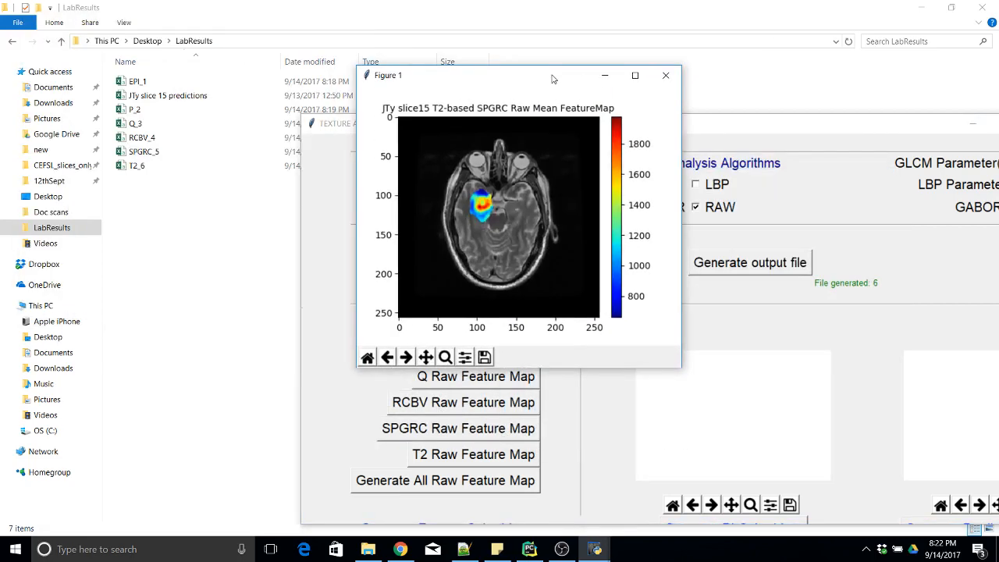
{"action": "left_click", "coordinate": [666, 76]}
Move the GUI clear, generate all raw feature maps at once, and spread out the T2, SPGRC, RCBV and Q figures.
{"action": "left_click_drag", "start_coordinate": [760, 127], "coordinate": [570, 59]}
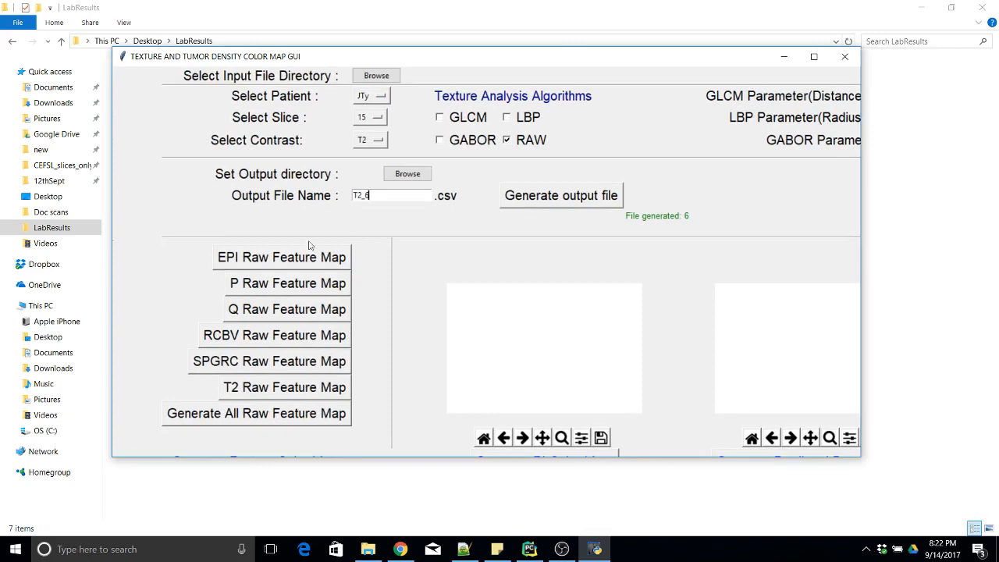
{"action": "left_click", "coordinate": [288, 416]}
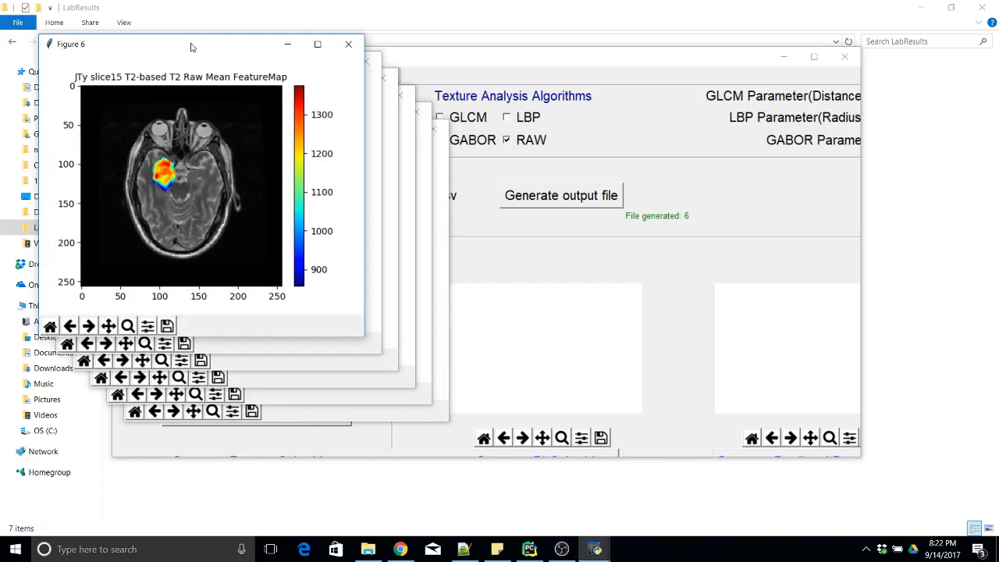
{"action": "left_click_drag", "start_coordinate": [192, 40], "coordinate": [786, 69]}
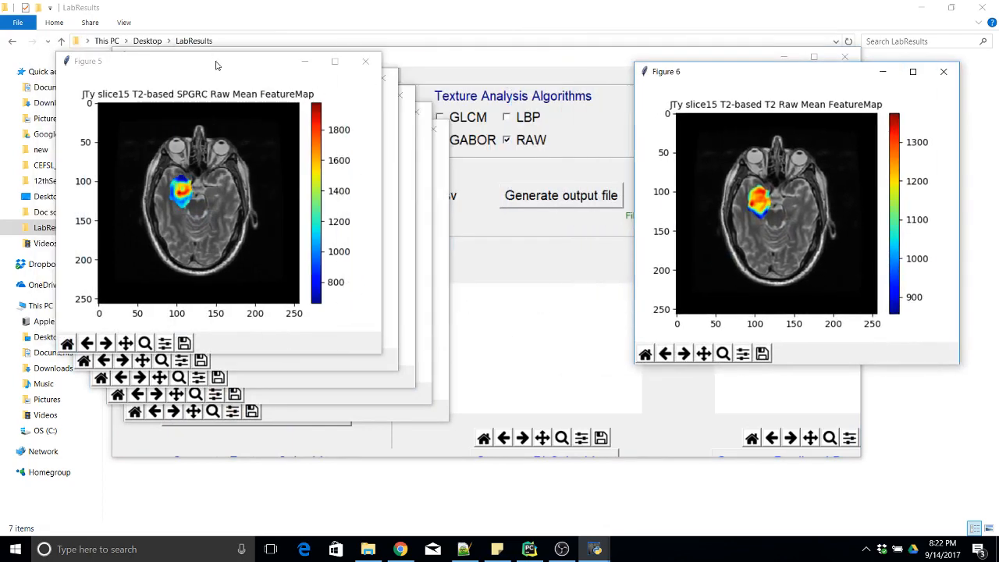
{"action": "left_click_drag", "start_coordinate": [216, 62], "coordinate": [794, 251]}
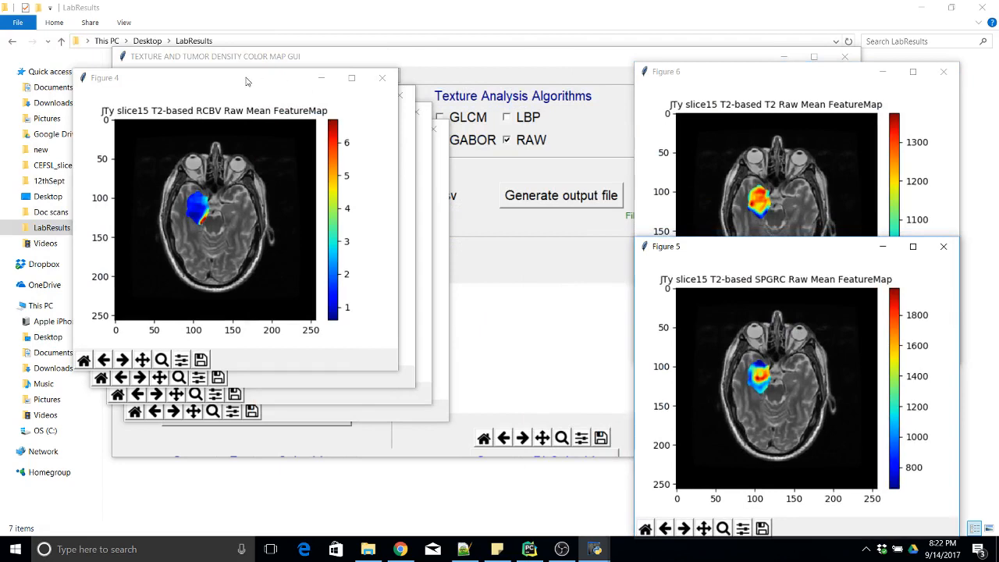
{"action": "left_click_drag", "start_coordinate": [248, 81], "coordinate": [521, 45]}
{"action": "left_click_drag", "start_coordinate": [237, 97], "coordinate": [508, 267]}
Arrange the EPI and P raw feature map figures one above the other, beside the RCBV and Q figures.
{"action": "left_click_drag", "start_coordinate": [263, 111], "coordinate": [189, 236]}
{"action": "left_click_drag", "start_coordinate": [270, 131], "coordinate": [163, 4]}
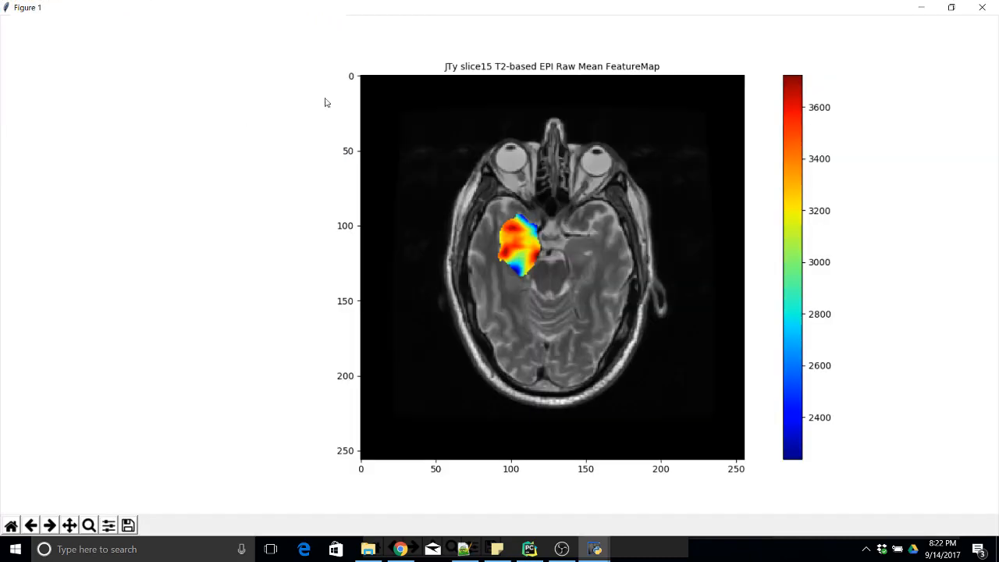
{"action": "left_click", "coordinate": [951, 7]}
{"action": "left_click_drag", "start_coordinate": [286, 136], "coordinate": [180, 22]}
{"action": "left_click", "coordinate": [339, 399]}
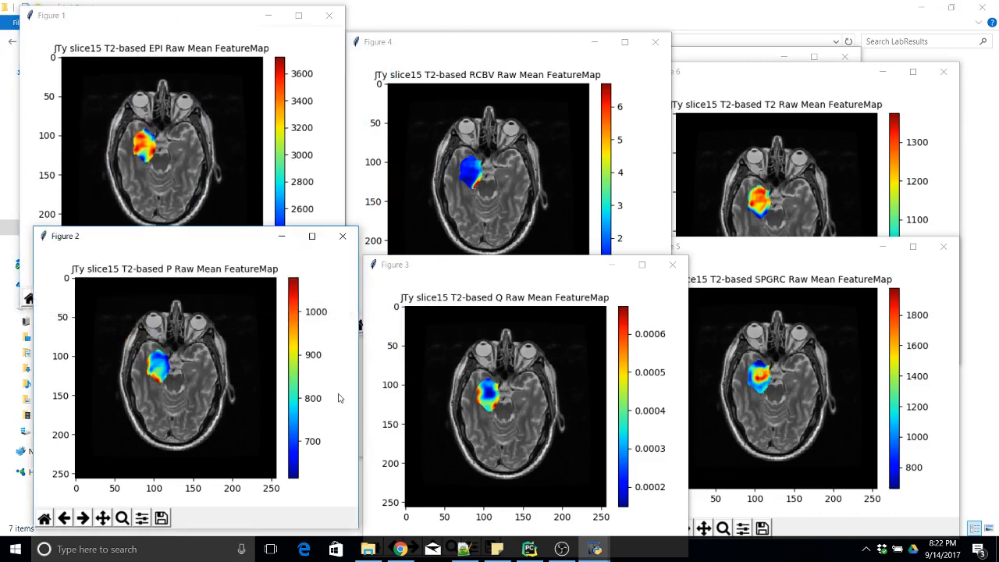
{"action": "left_click_drag", "start_coordinate": [185, 240], "coordinate": [173, 272]}
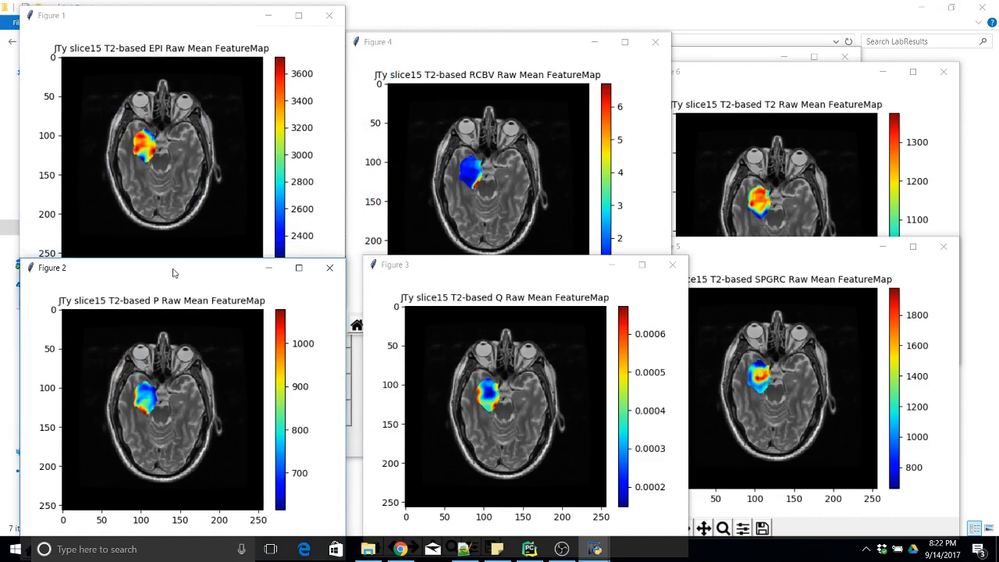
Close all six raw feature map figures and maximize the color map GUI.
{"action": "left_click", "coordinate": [330, 269]}
{"action": "left_click", "coordinate": [329, 15]}
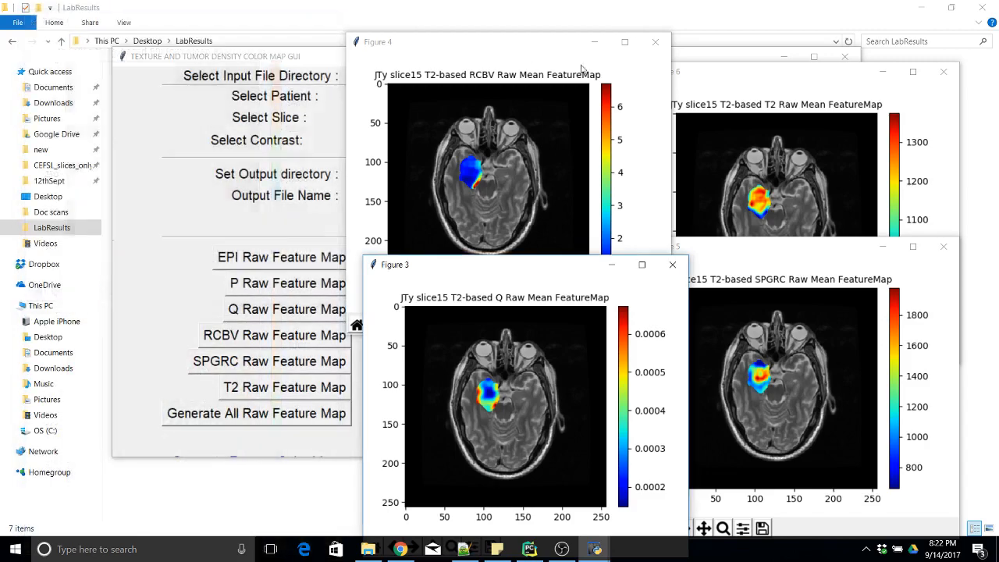
{"action": "left_click", "coordinate": [654, 42]}
{"action": "left_click", "coordinate": [944, 71]}
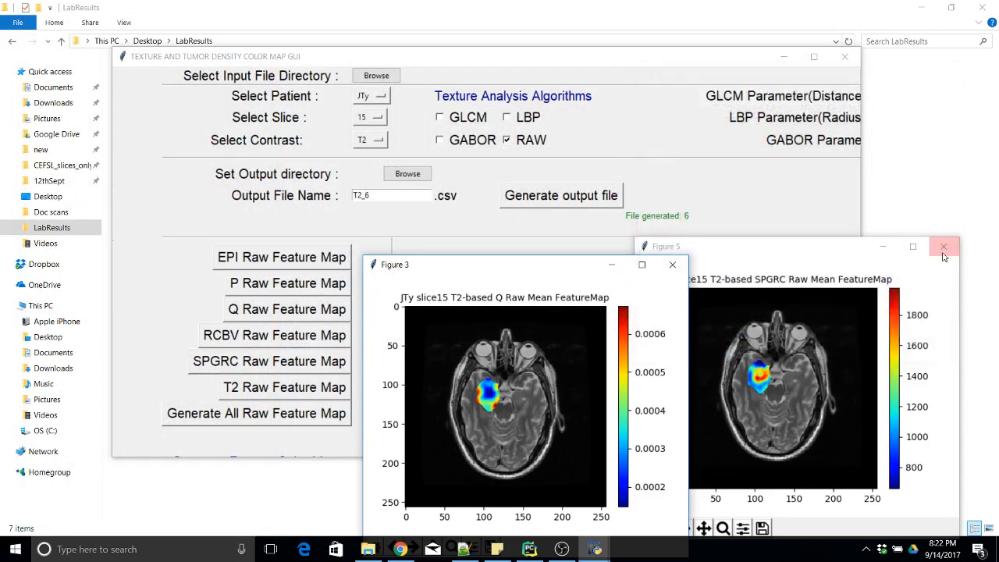
{"action": "left_click", "coordinate": [944, 247]}
{"action": "left_click", "coordinate": [672, 264]}
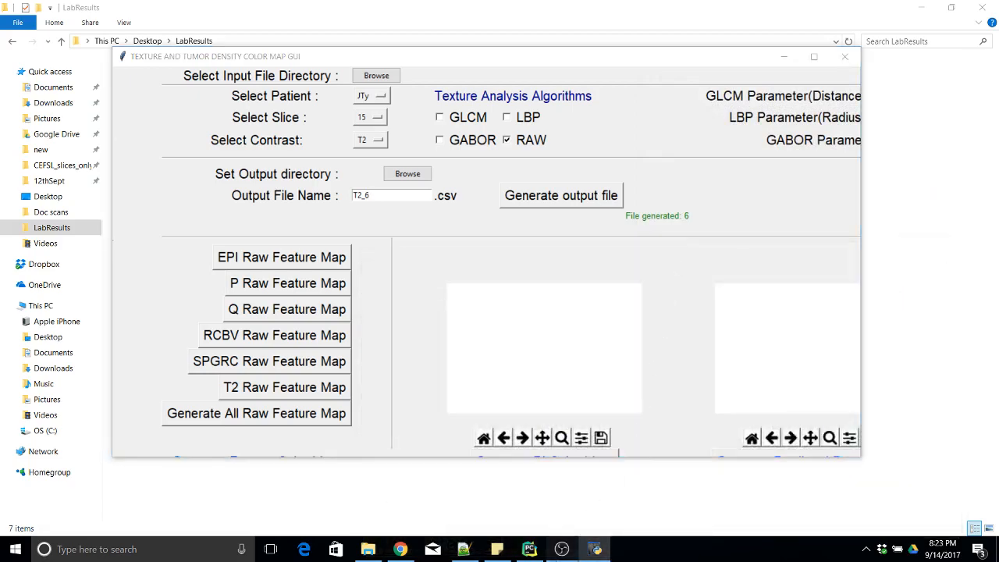
{"action": "left_click", "coordinate": [561, 548]}
{"action": "left_click", "coordinate": [561, 549]}
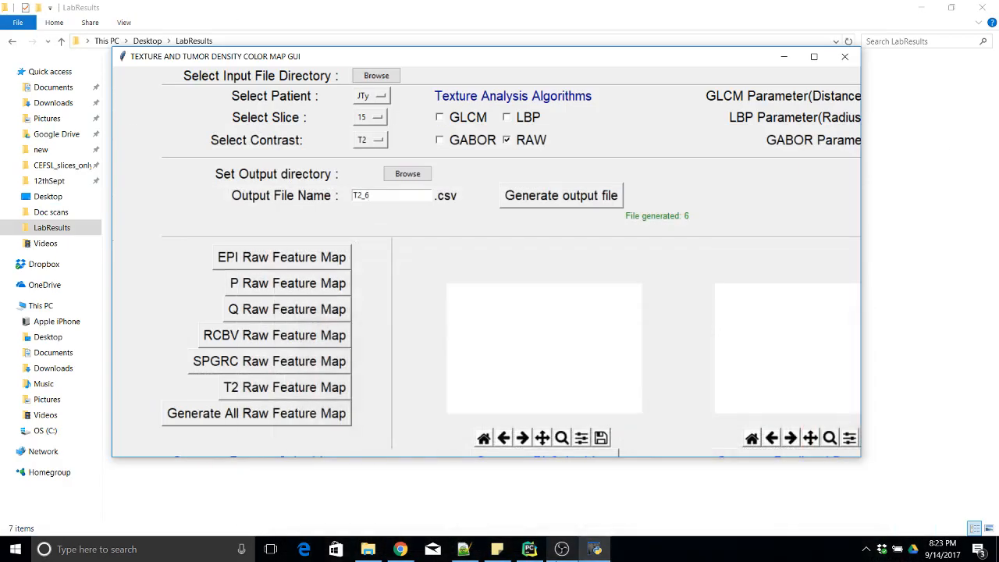
{"action": "left_click", "coordinate": [814, 55]}
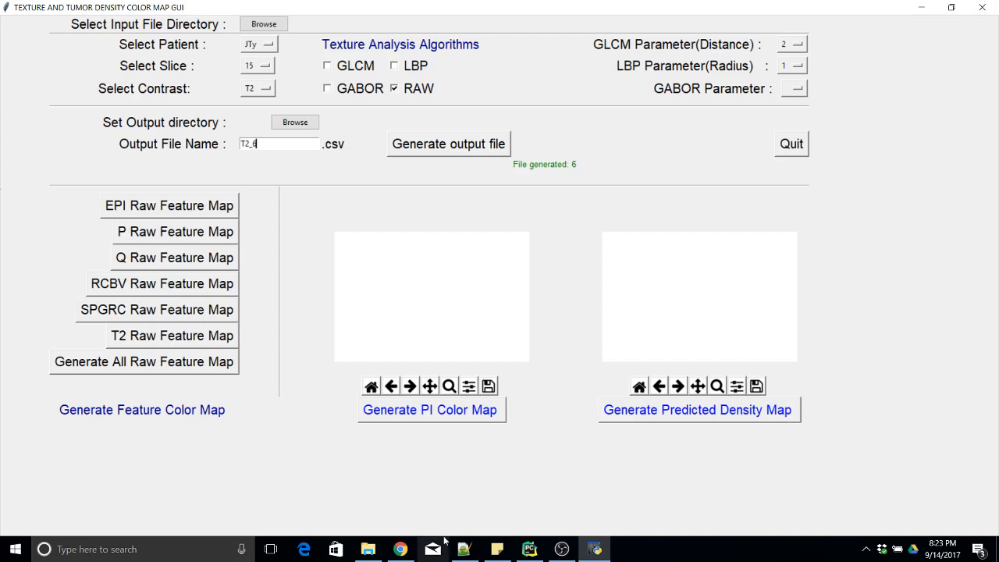
Open the JTy slice 15 predictions file from LabResults, examine the PI and ML-PI prediction columns, and close the workbook.
{"action": "left_click", "coordinate": [364, 552]}
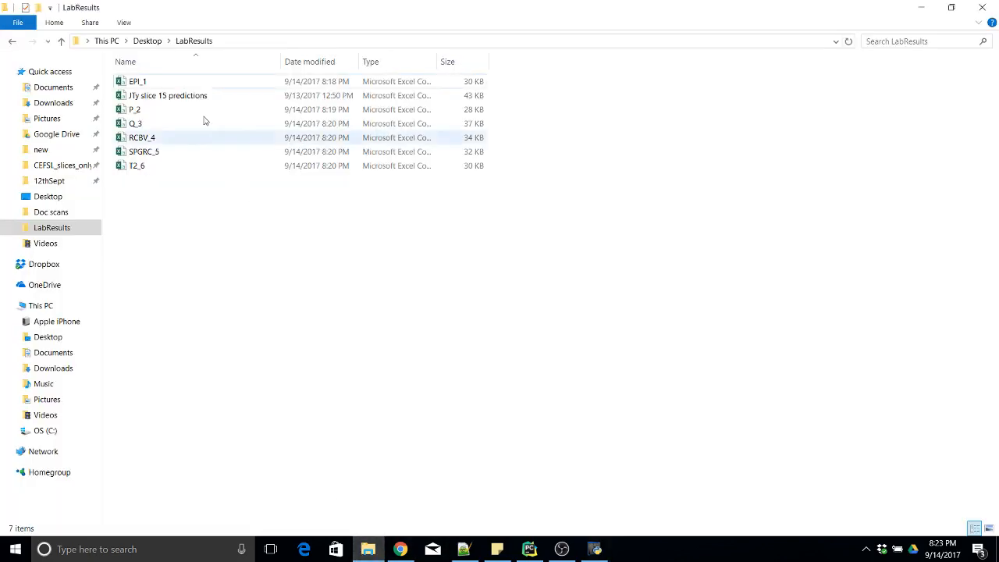
{"action": "left_click", "coordinate": [179, 100]}
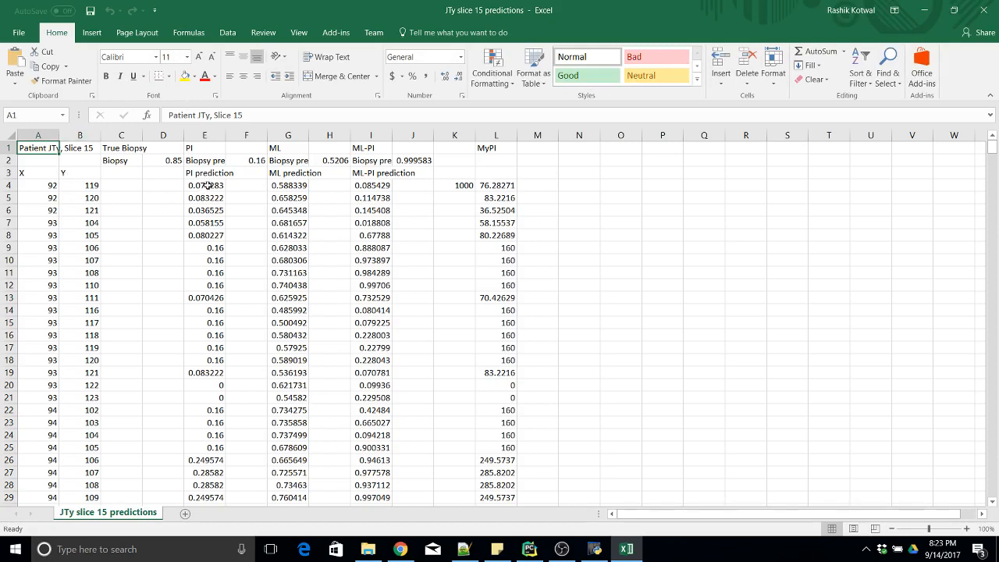
{"action": "left_click_drag", "start_coordinate": [206, 185], "coordinate": [207, 498]}
{"action": "left_click_drag", "start_coordinate": [381, 185], "coordinate": [379, 483]}
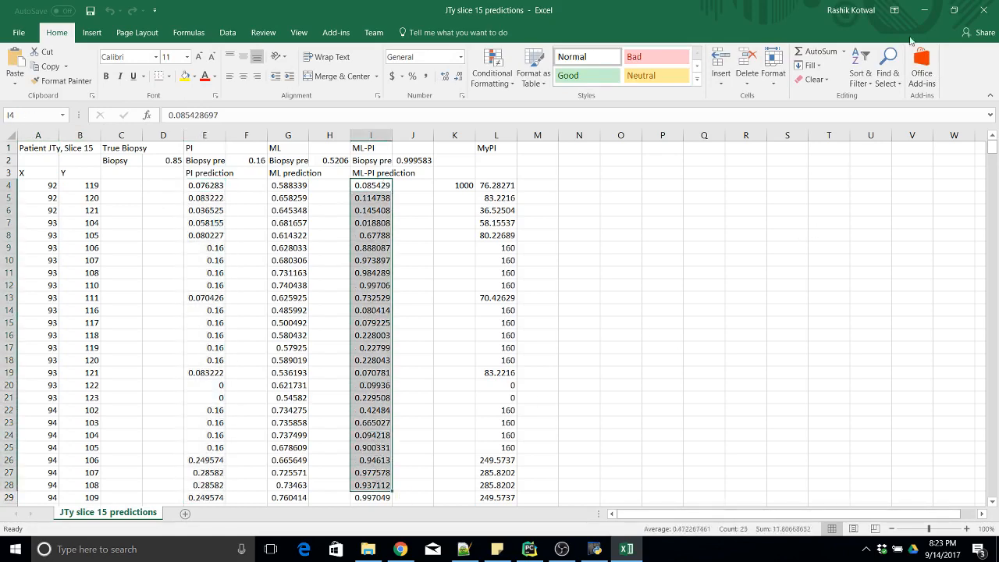
{"action": "left_click", "coordinate": [985, 14]}
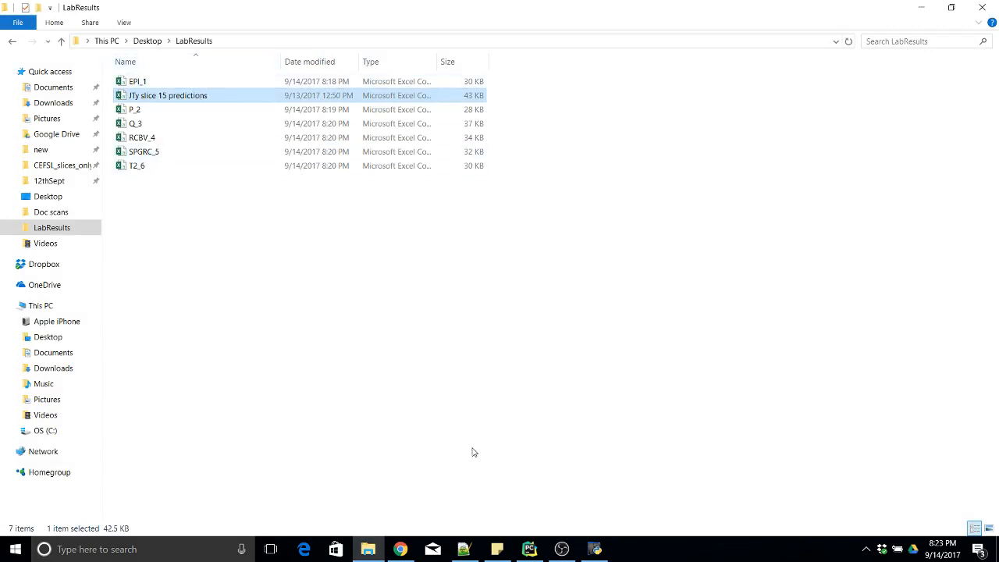
Return to the color map GUI, generate the PI color map and the predicted density map, and place their figures side by side.
{"action": "left_click", "coordinate": [596, 549]}
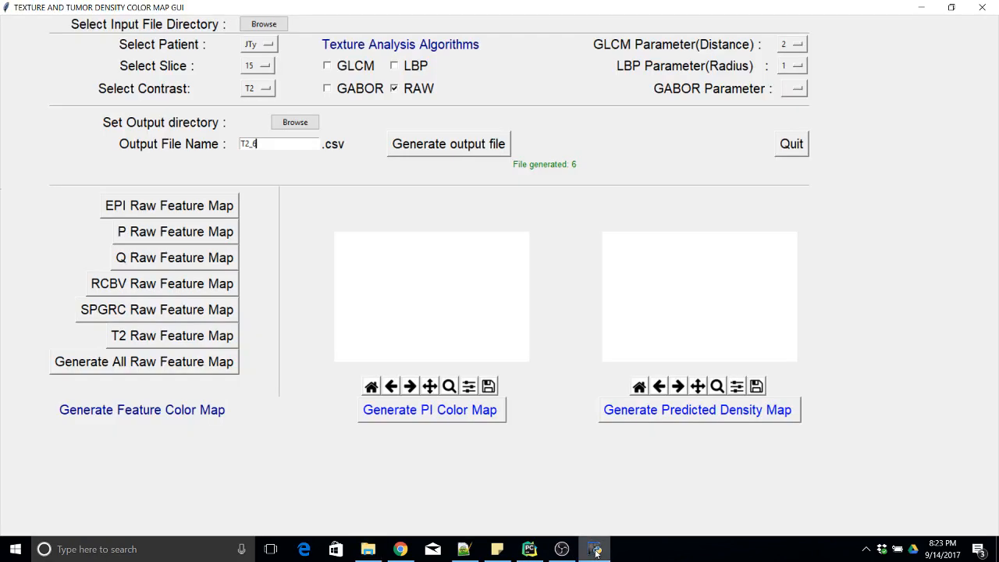
{"action": "left_click", "coordinate": [439, 415]}
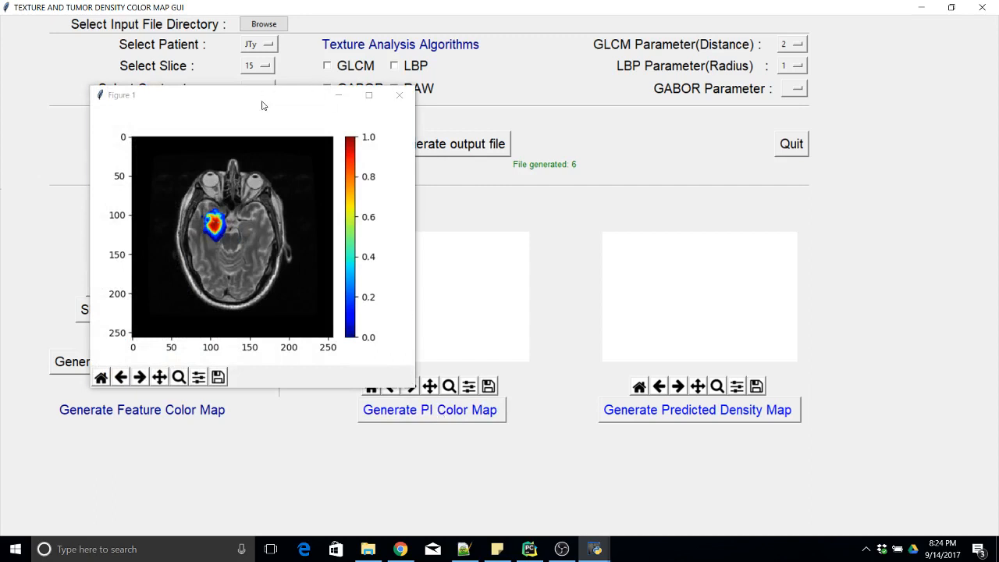
{"action": "left_click_drag", "start_coordinate": [263, 105], "coordinate": [300, 87]}
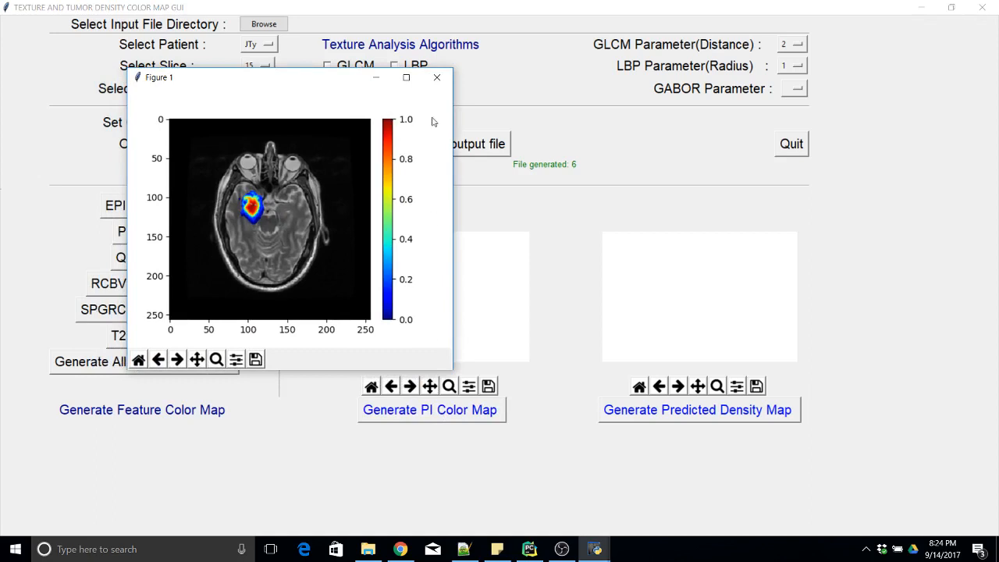
{"action": "left_click", "coordinate": [698, 416]}
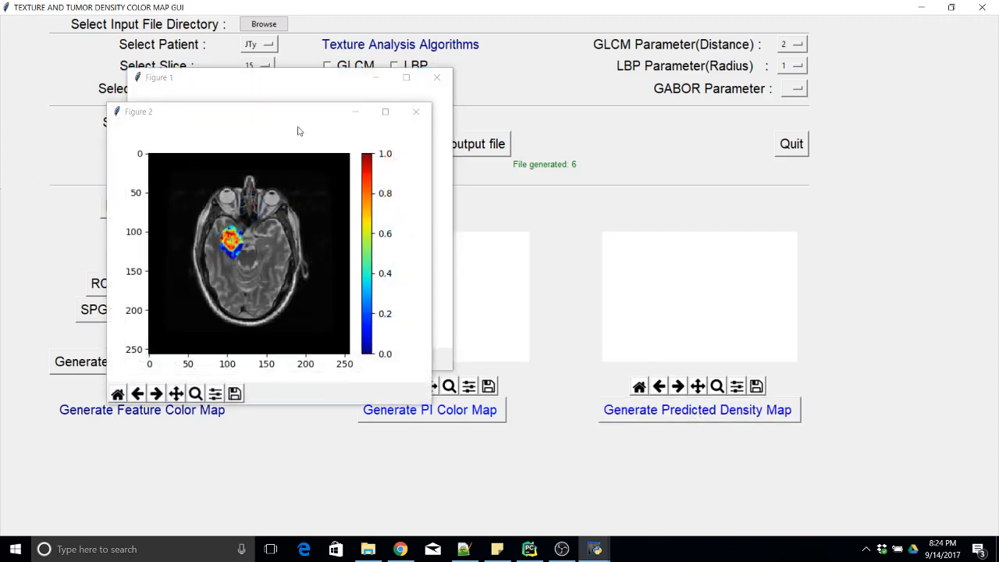
{"action": "left_click_drag", "start_coordinate": [277, 111], "coordinate": [654, 83]}
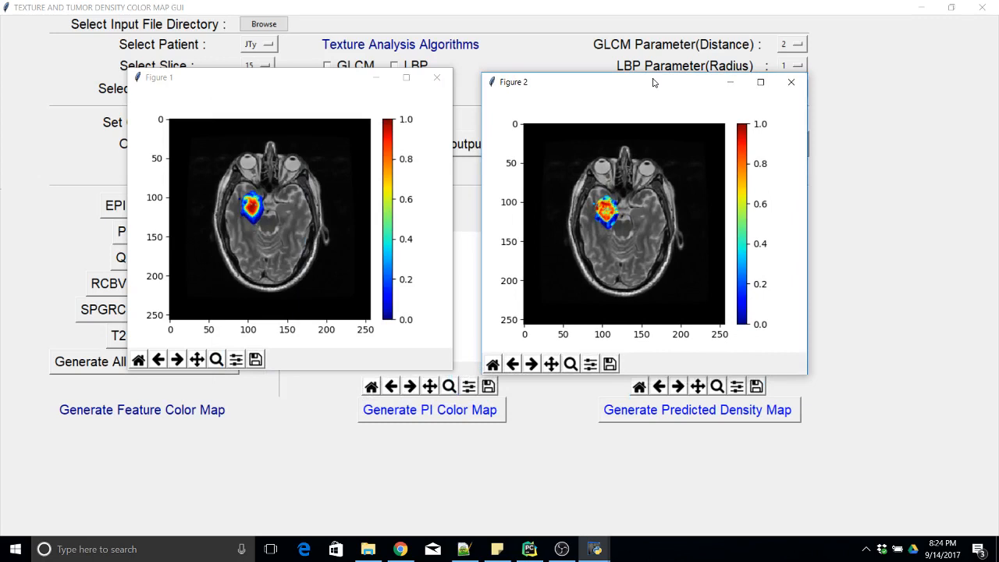
Close the predicted density map figure and the main color map GUI window.
{"action": "left_click", "coordinate": [784, 90]}
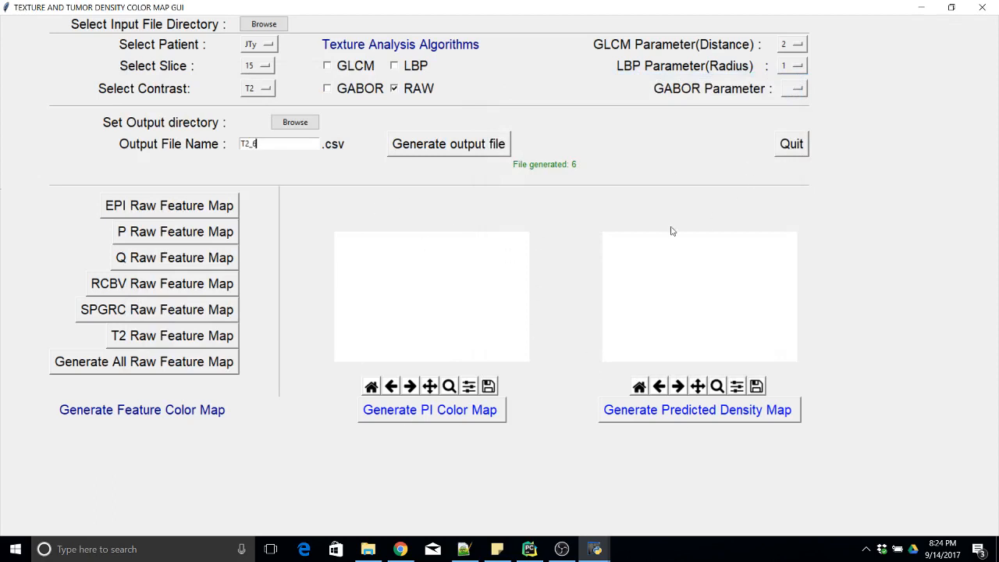
{"action": "left_click", "coordinate": [981, 7]}
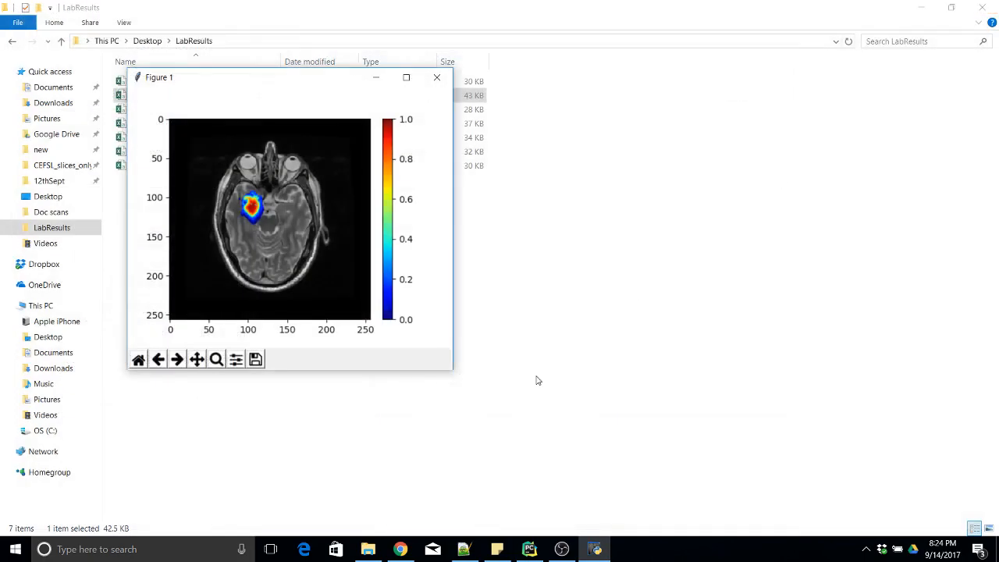